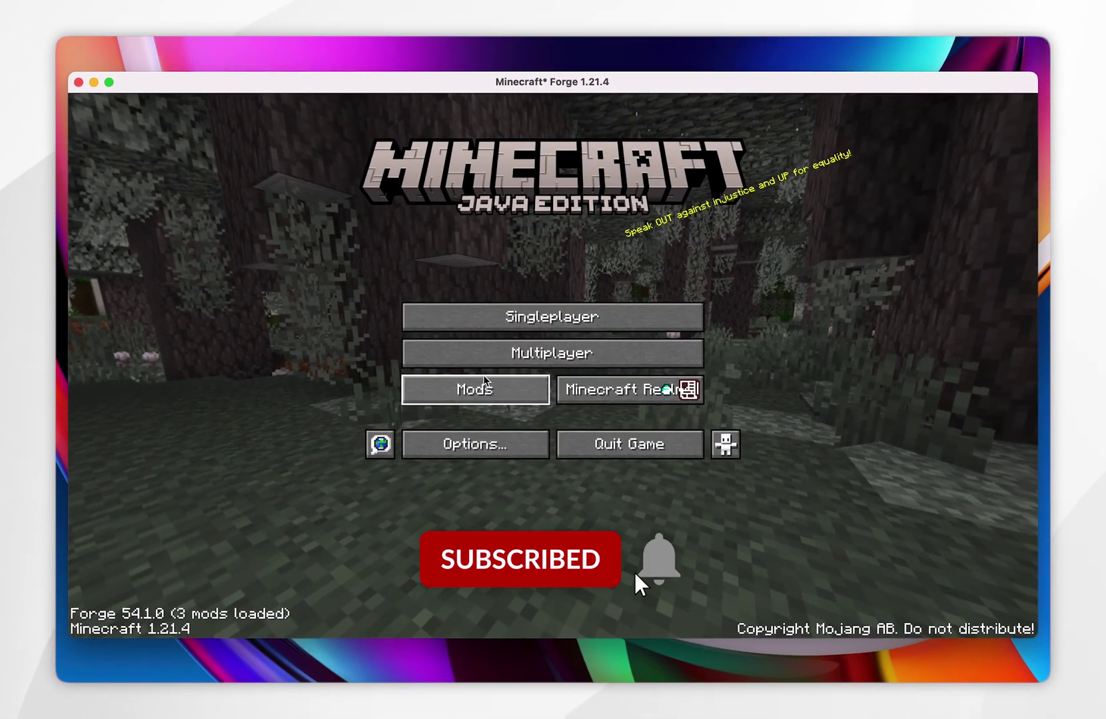
Open the Mods list and select Xaero's Minimap 25.1.0 to confirm it is loaded.
click(483, 380)
click(154, 245)
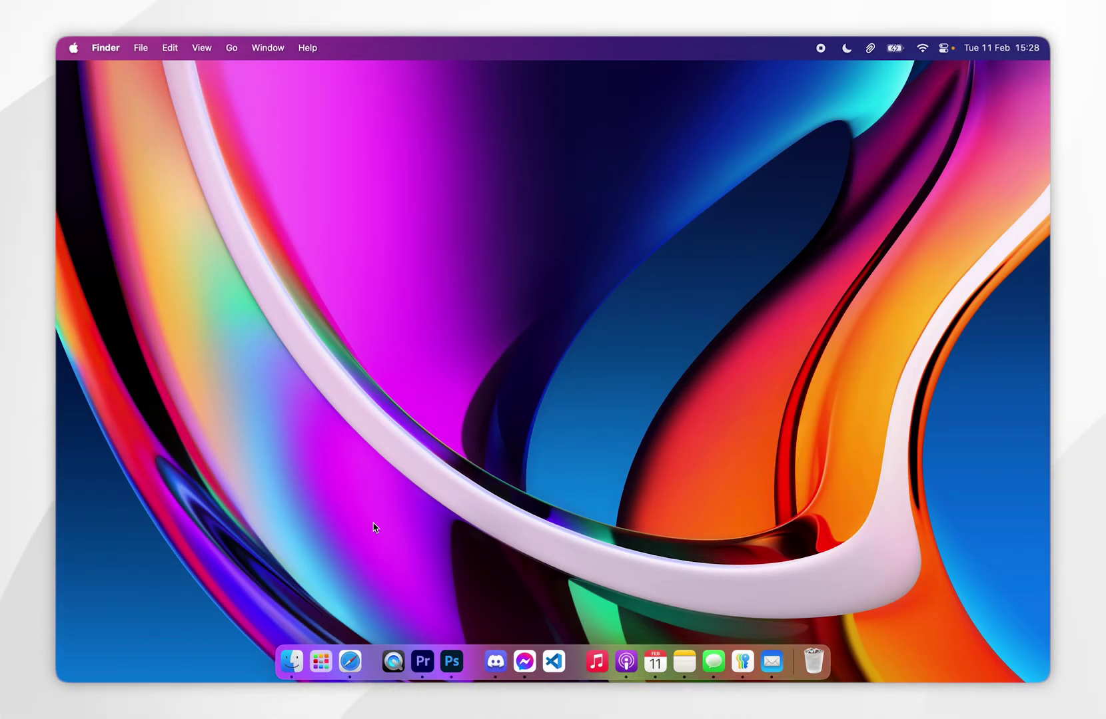
Open Safari on Oracle's Java Downloads page and scroll to the JDK 23 macOS downloads.
click(350, 661)
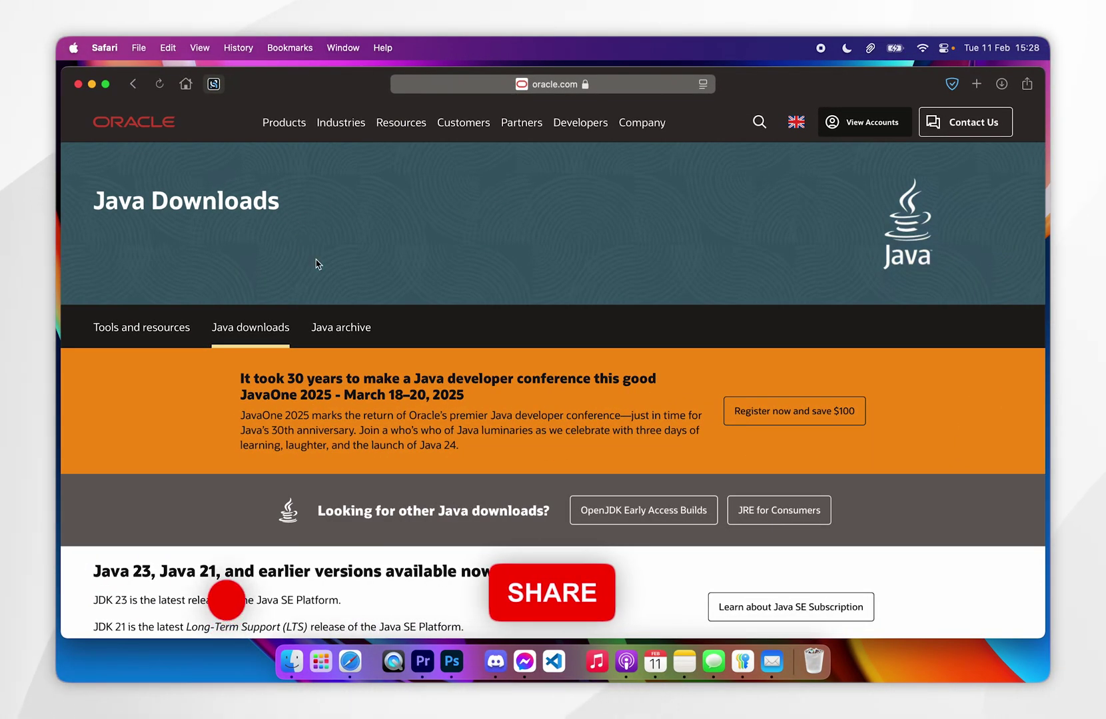
scroll(414, 250, down, 10)
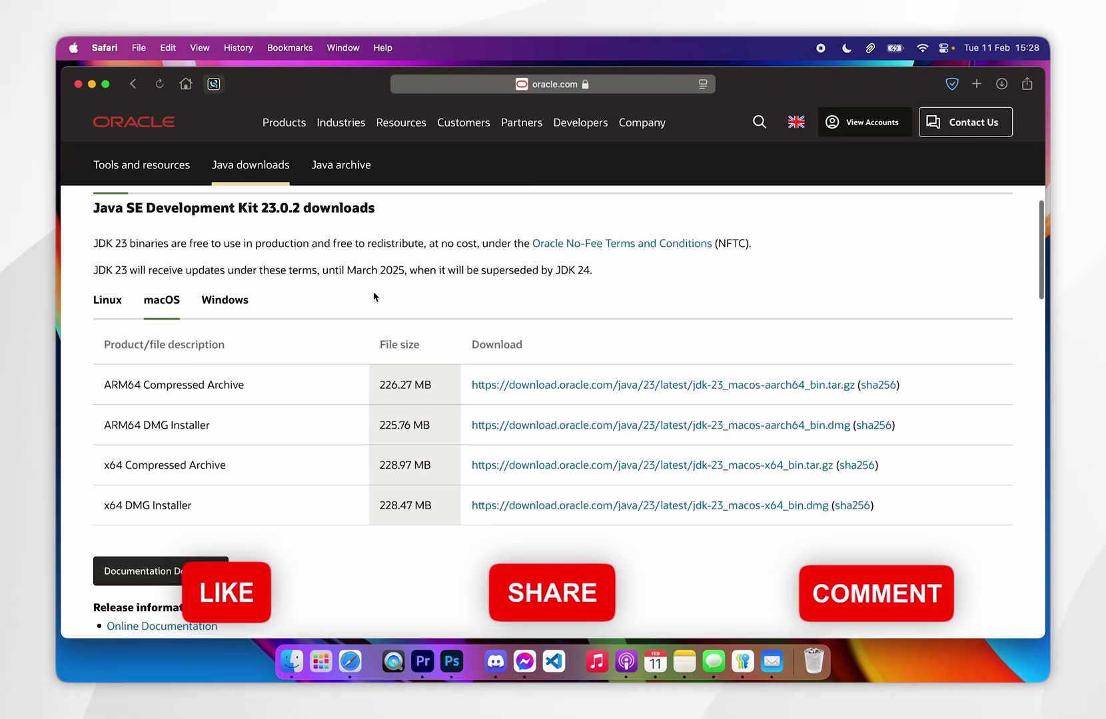
scroll(360, 287, down, 1)
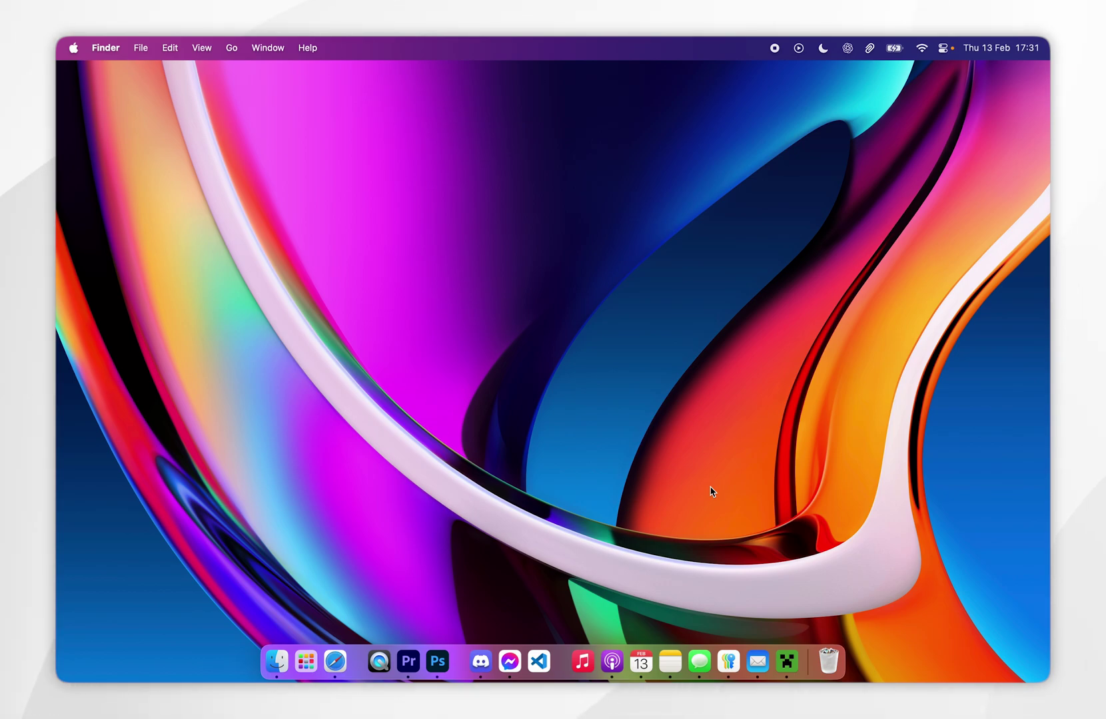
Launch the latest release, Minecraft 1.21.4, to its title screen, then quit the game.
click(786, 659)
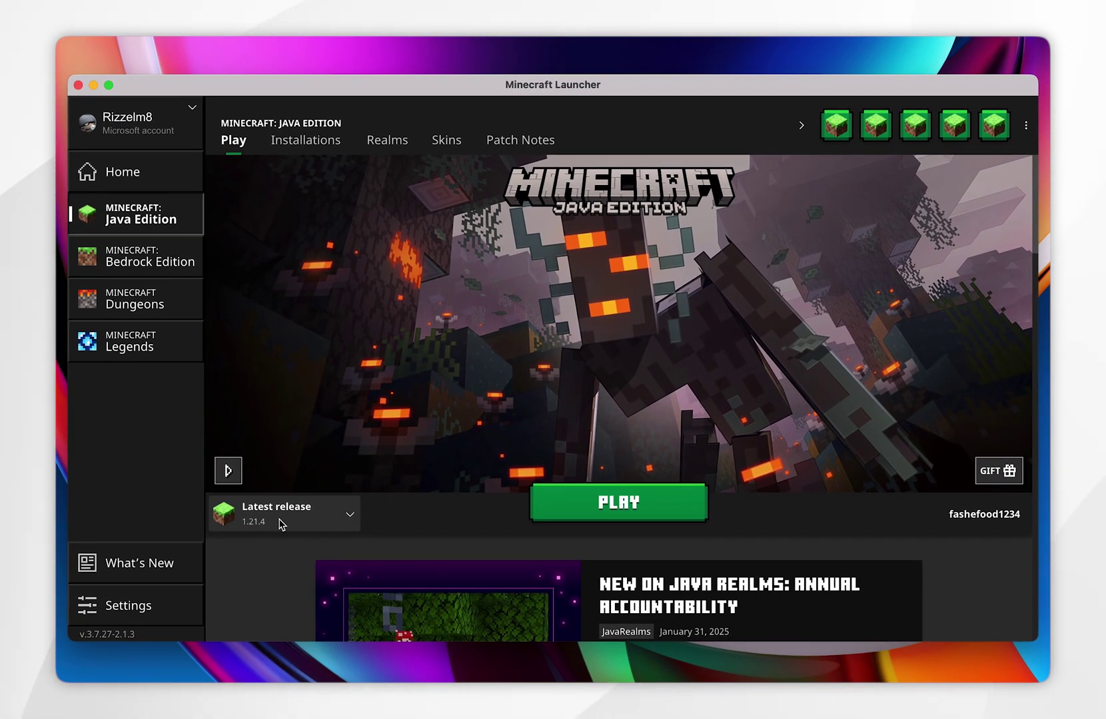
click(305, 501)
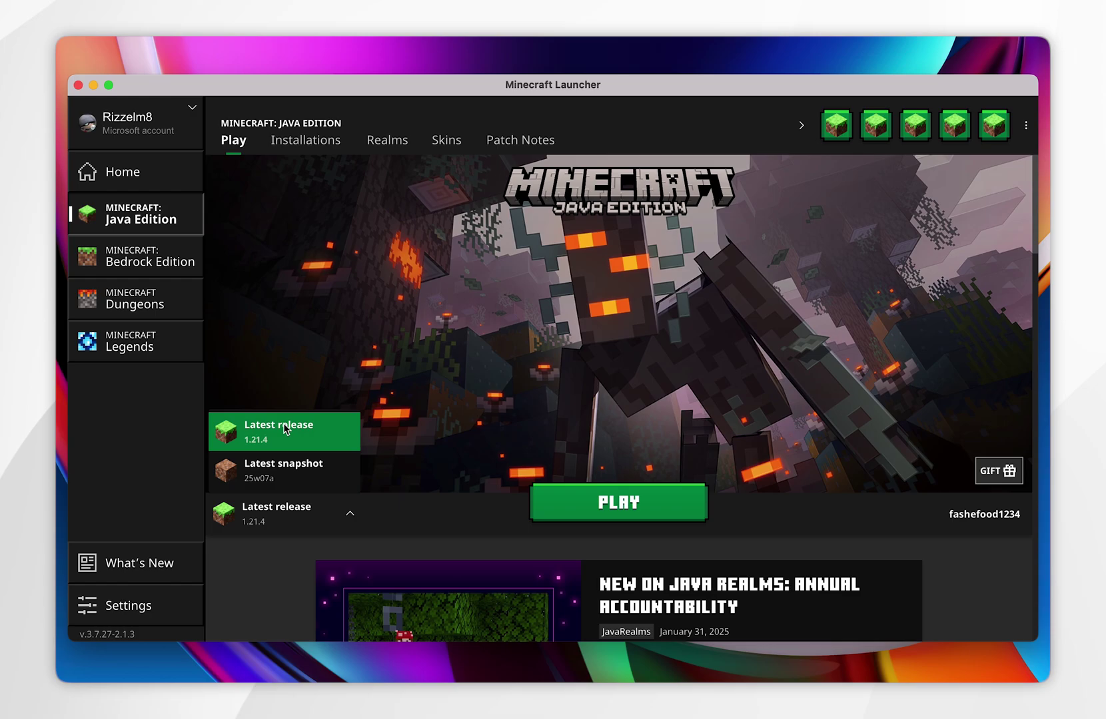
click(267, 443)
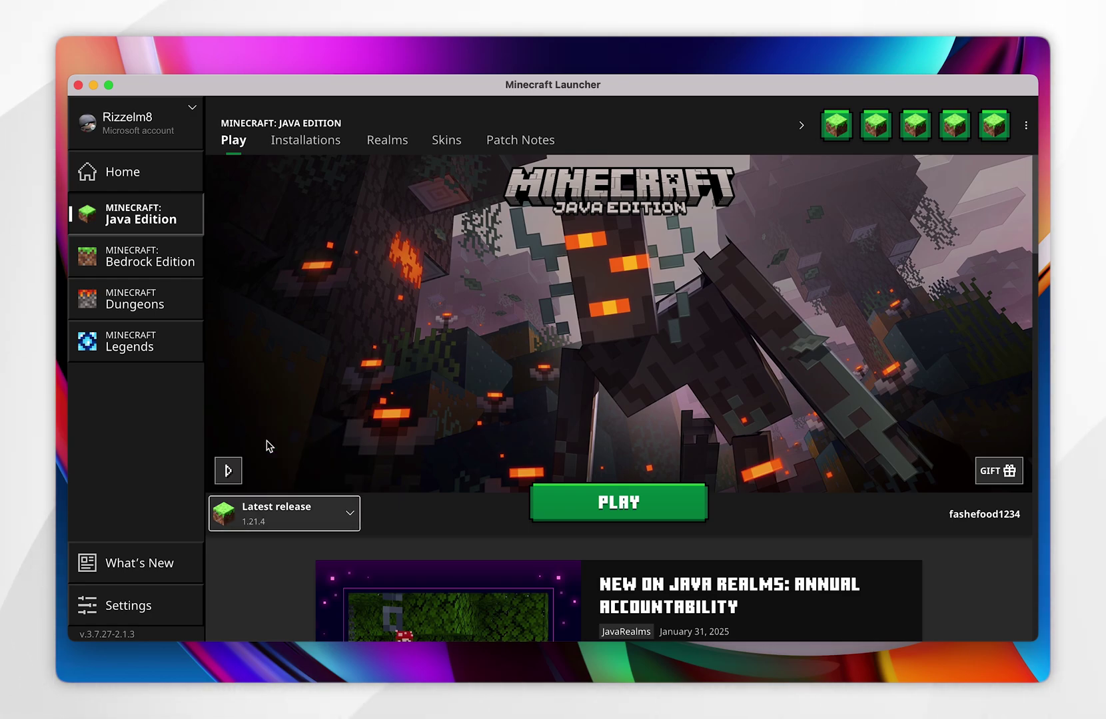
click(576, 503)
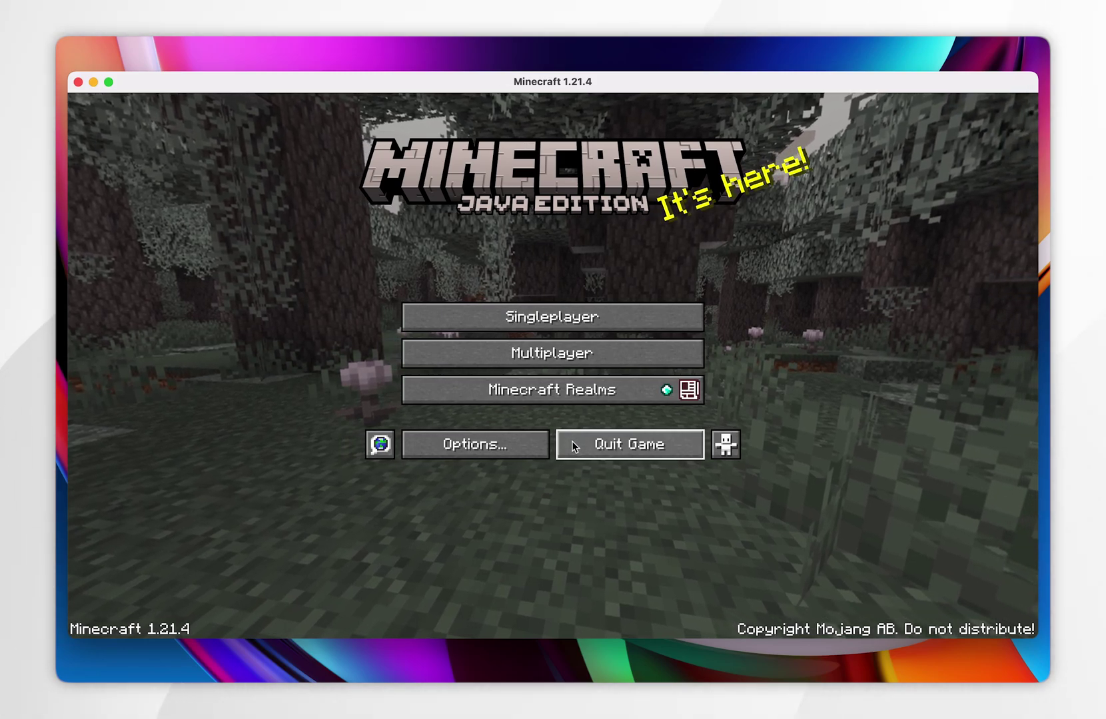
click(572, 440)
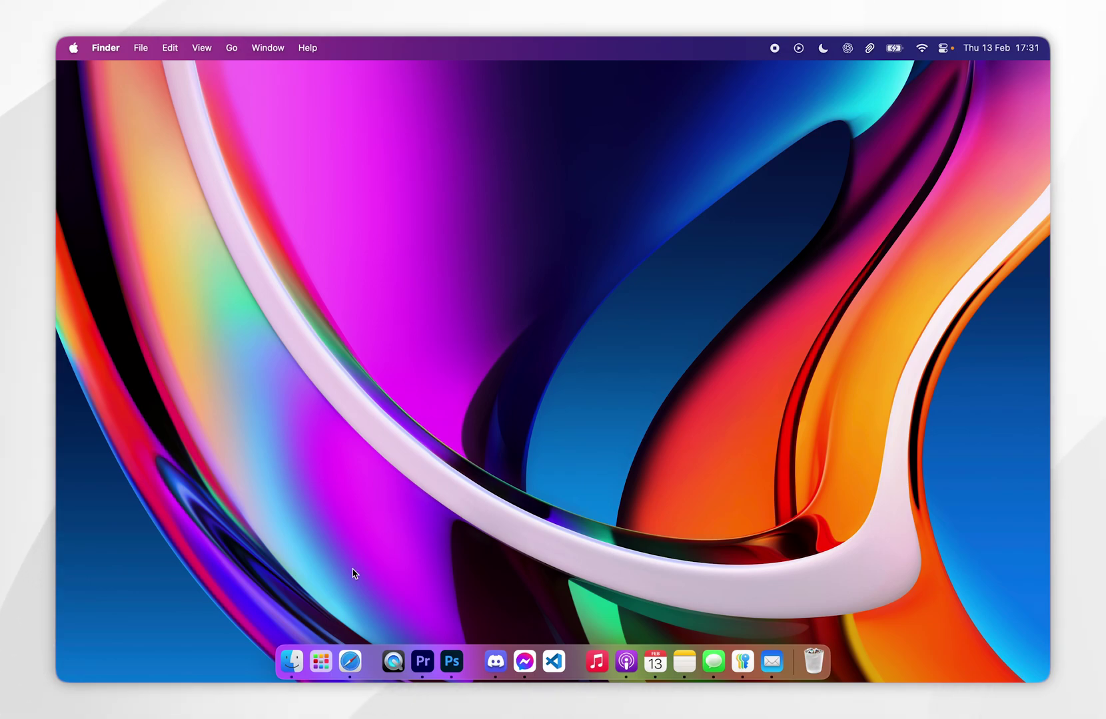
Save the latest Forge installer, forge-1.21.4-54.1.0-installer.jar, from files.minecraftforge.net to the Desktop.
click(347, 662)
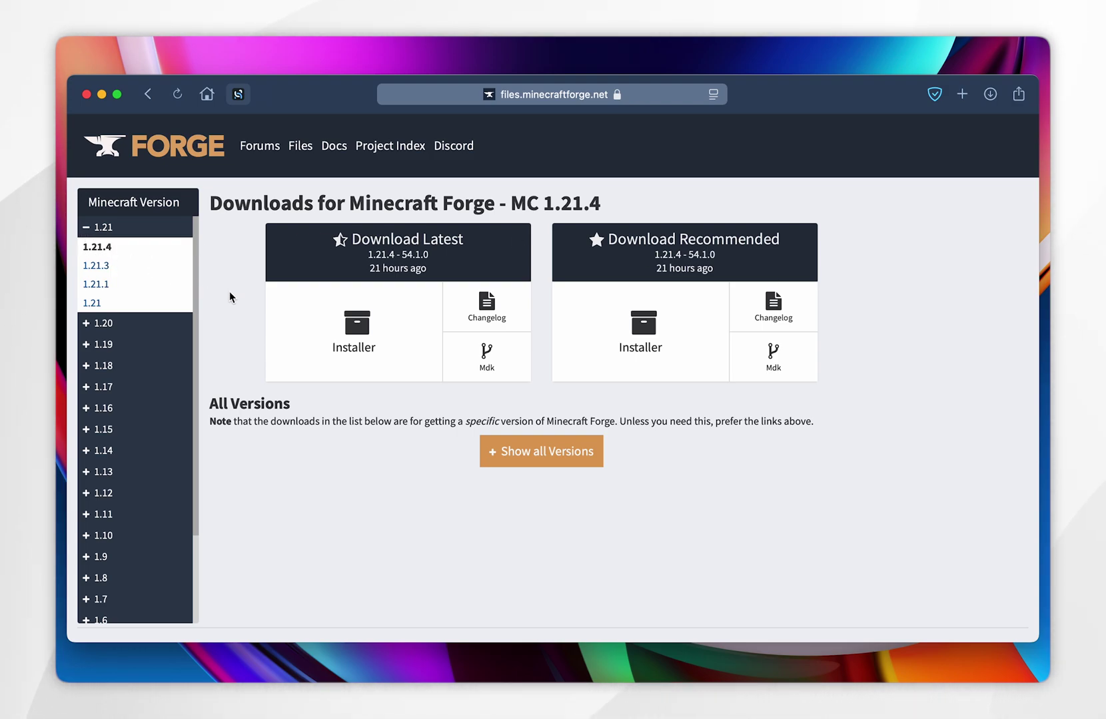
click(344, 330)
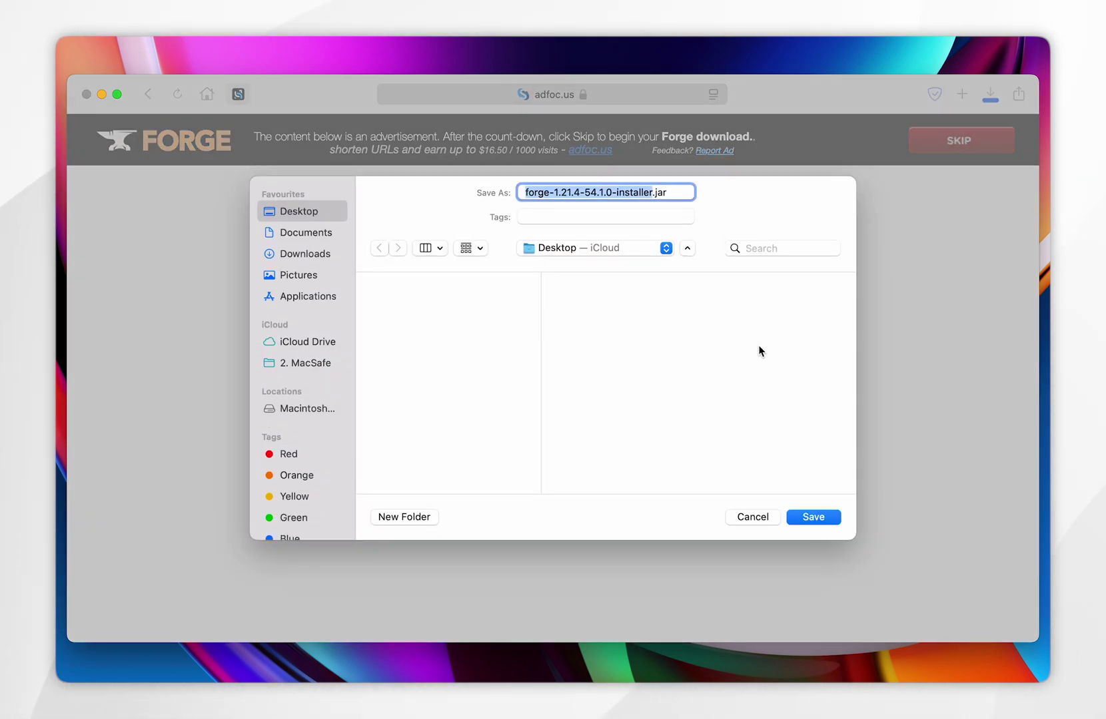
click(814, 517)
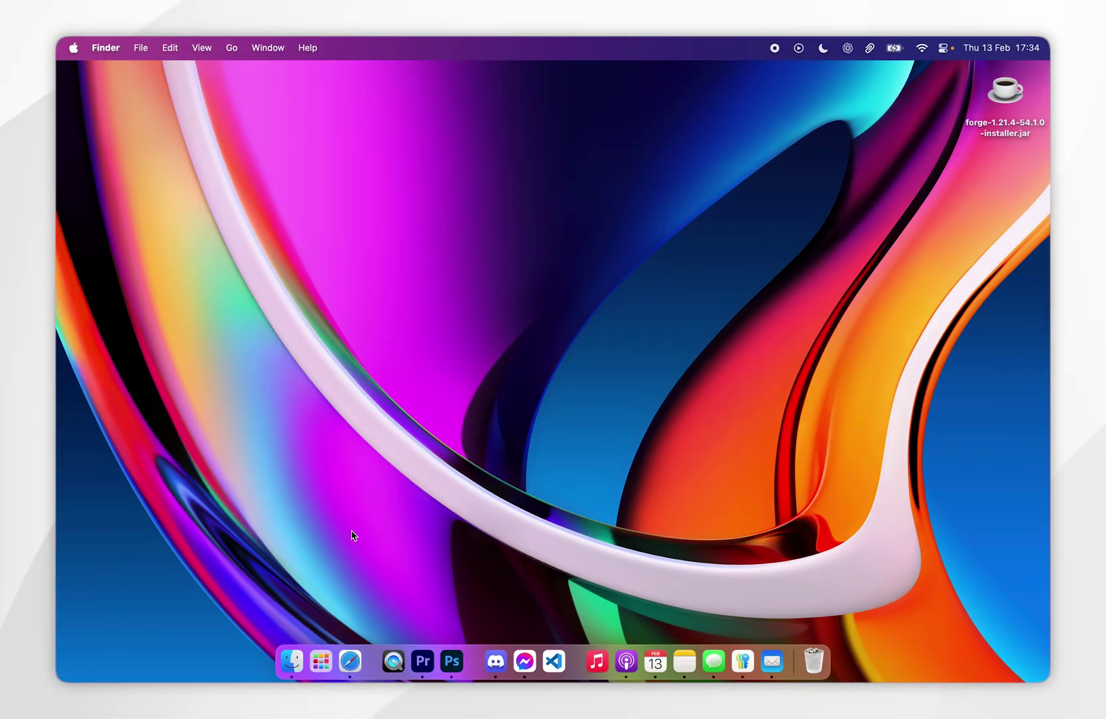
Open modrinth.com in Safari and go to the Discover mods catalogue.
click(349, 661)
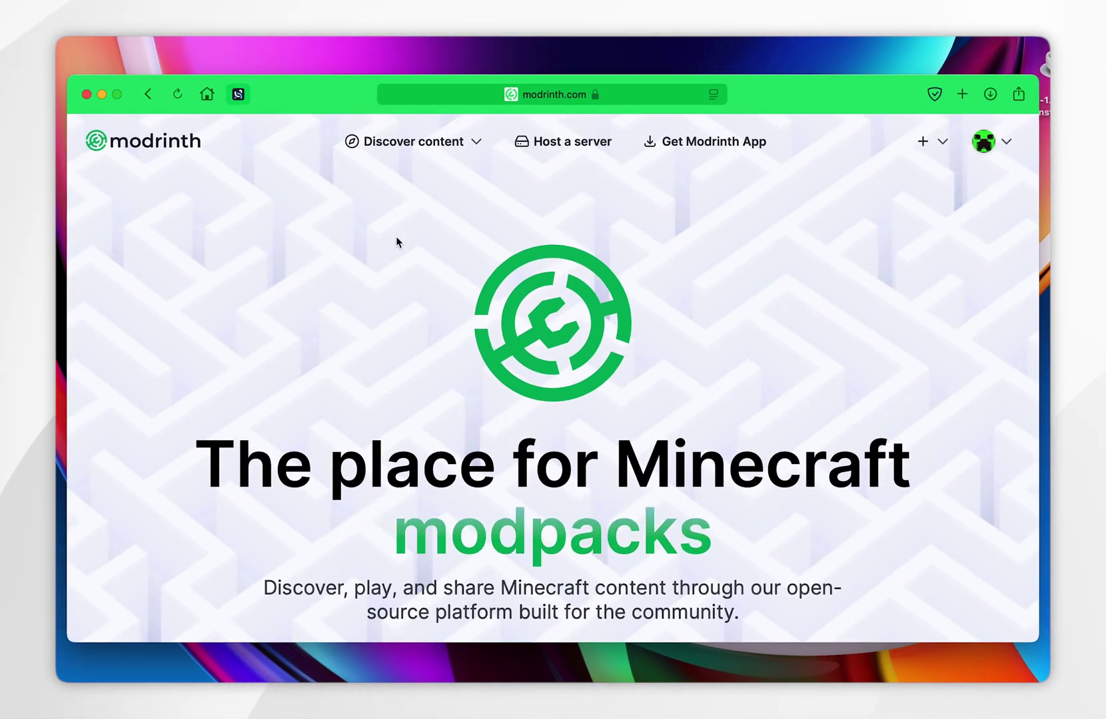
scroll(381, 294, down, 5)
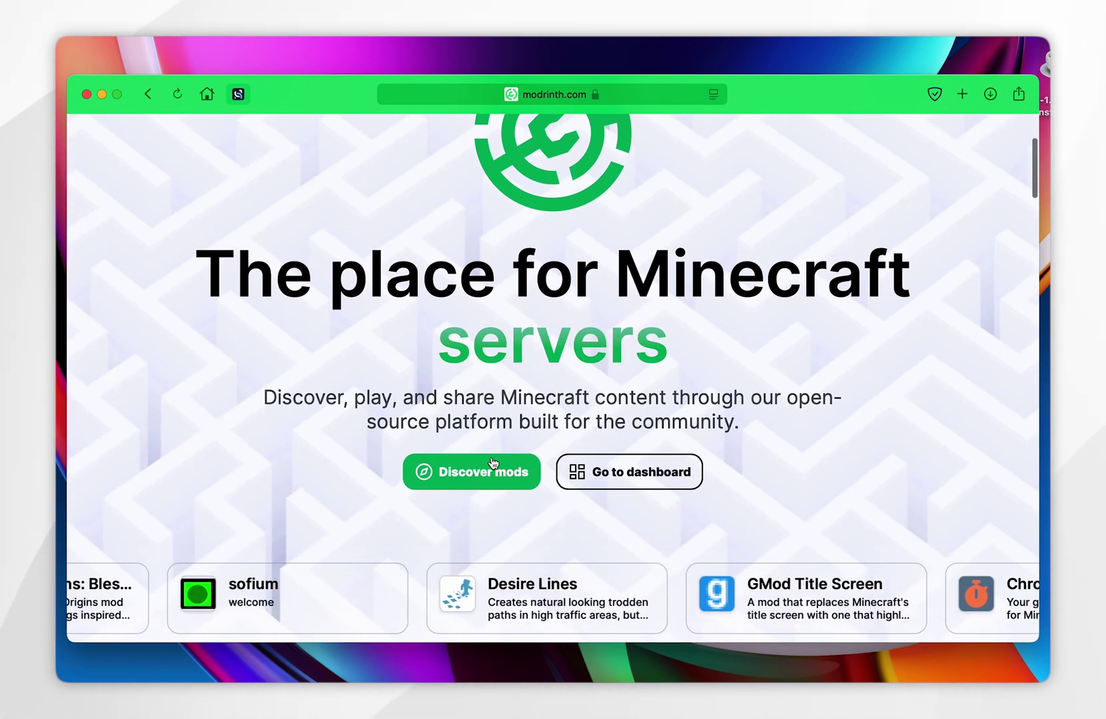
click(479, 477)
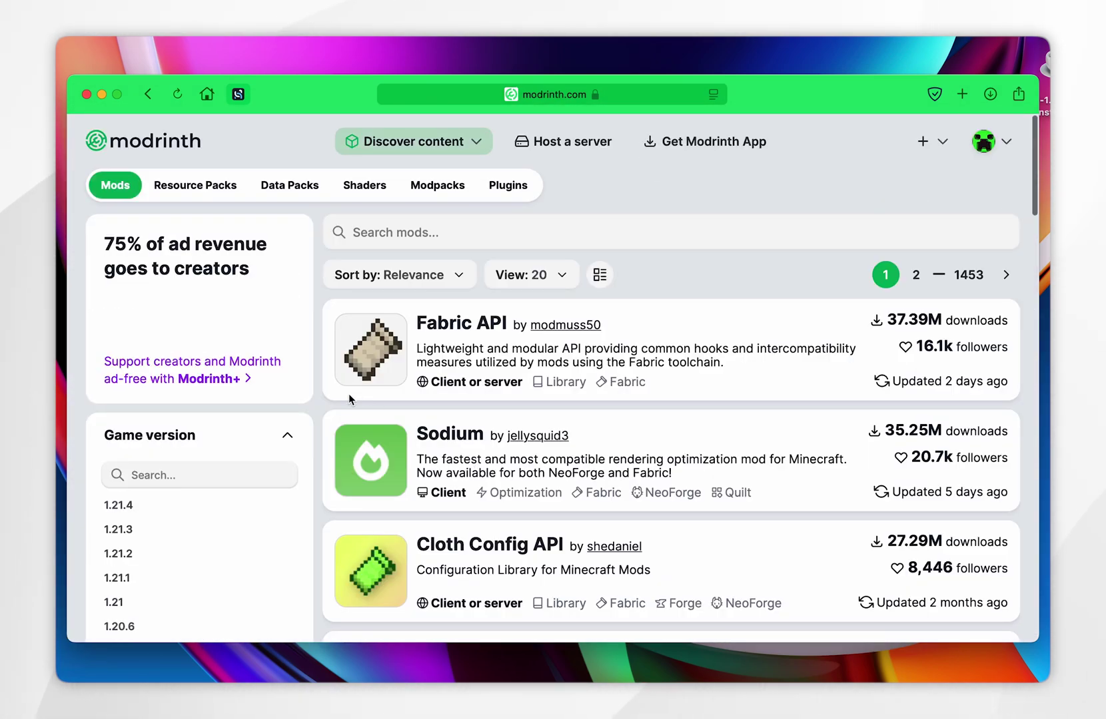
Filter mods to the Forge loader and open Xaero's Minimap's project page.
scroll(320, 438, down, 3)
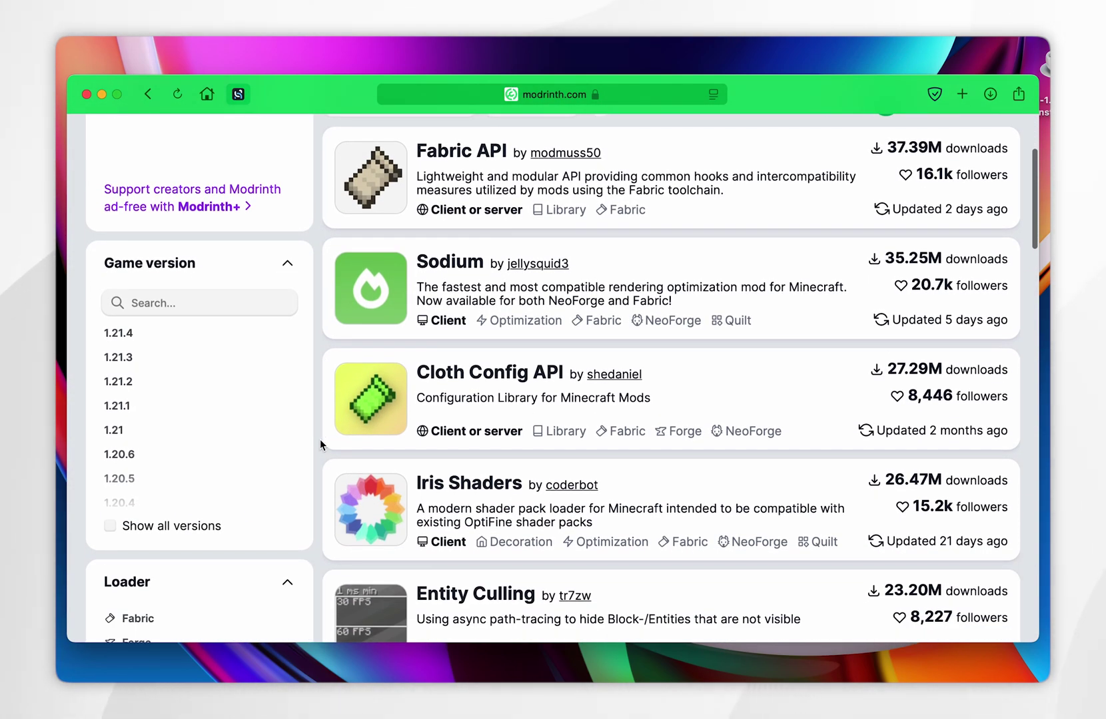
scroll(319, 439, up, 3)
scroll(317, 458, down, 6)
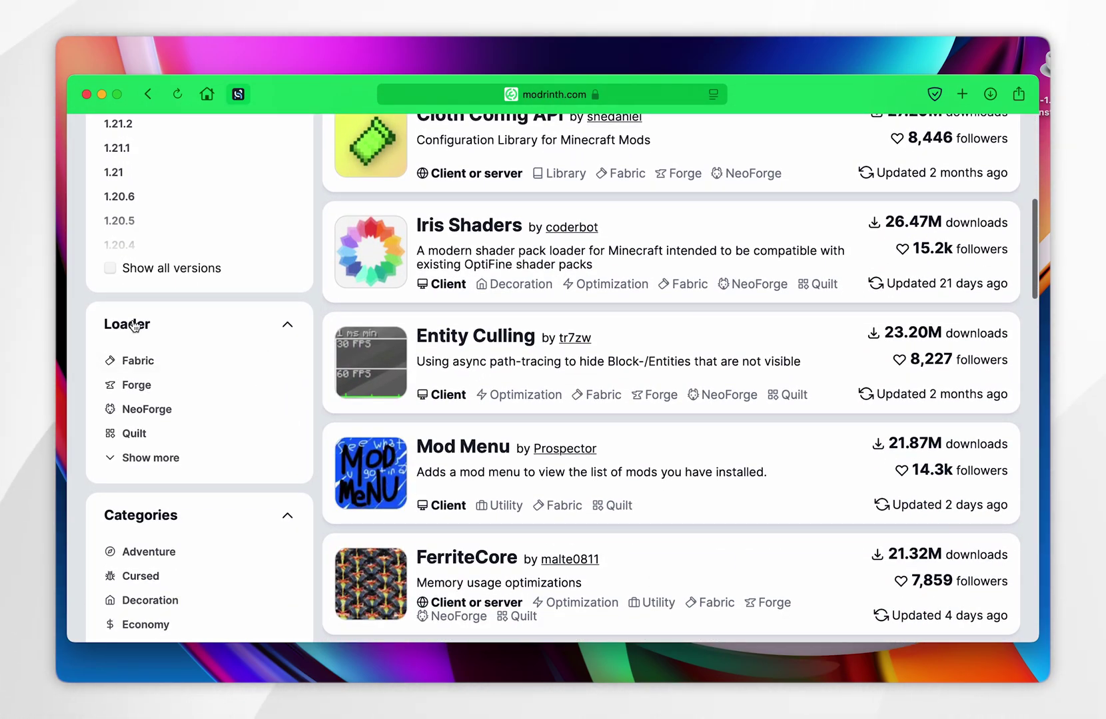
click(137, 384)
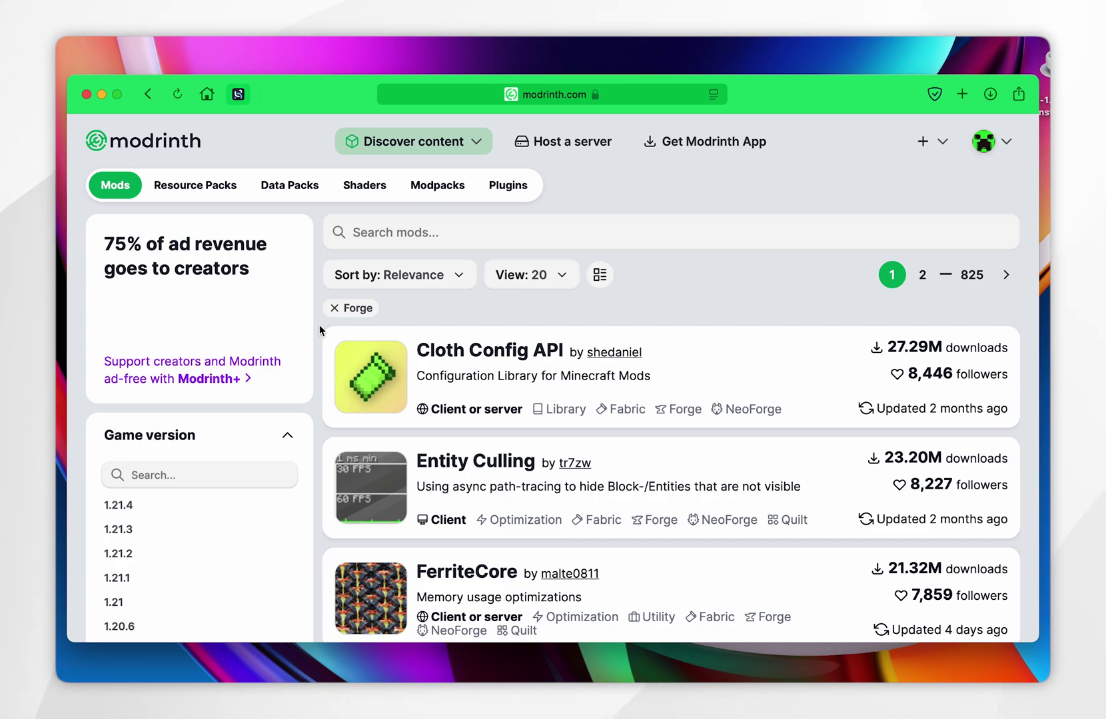
scroll(764, 358, down, 3)
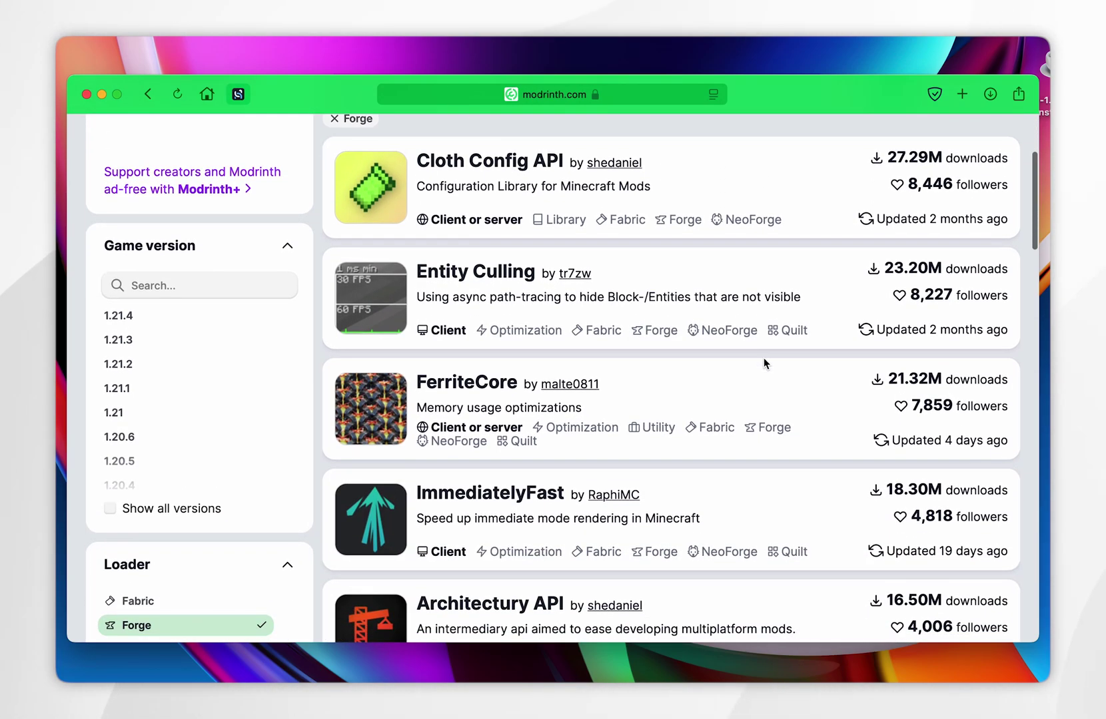
scroll(763, 358, down, 8)
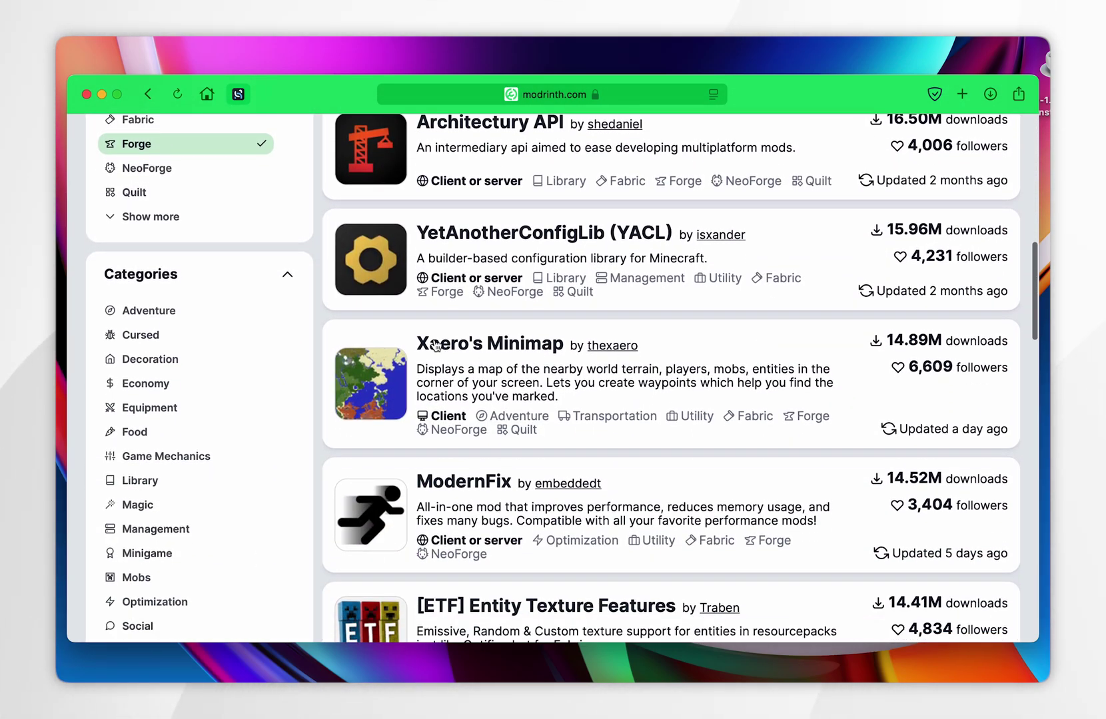
click(485, 346)
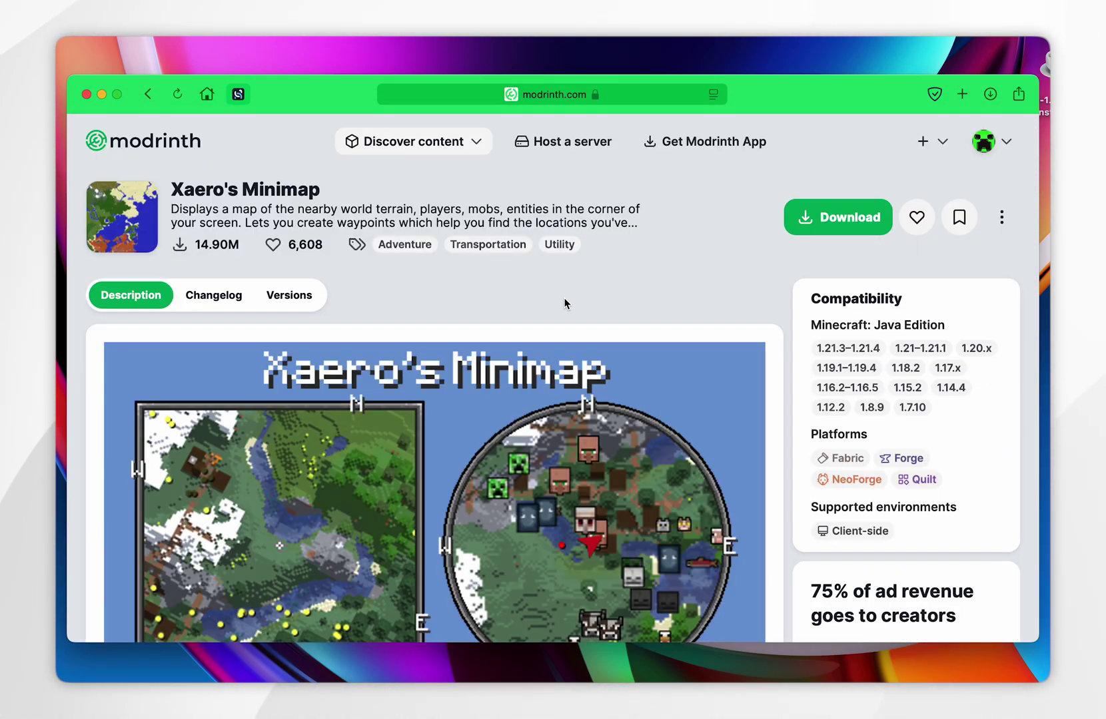
Download the Xaero's Minimap 25.1.0_Forge_1.21.4 jar and save it to the Desktop.
click(289, 297)
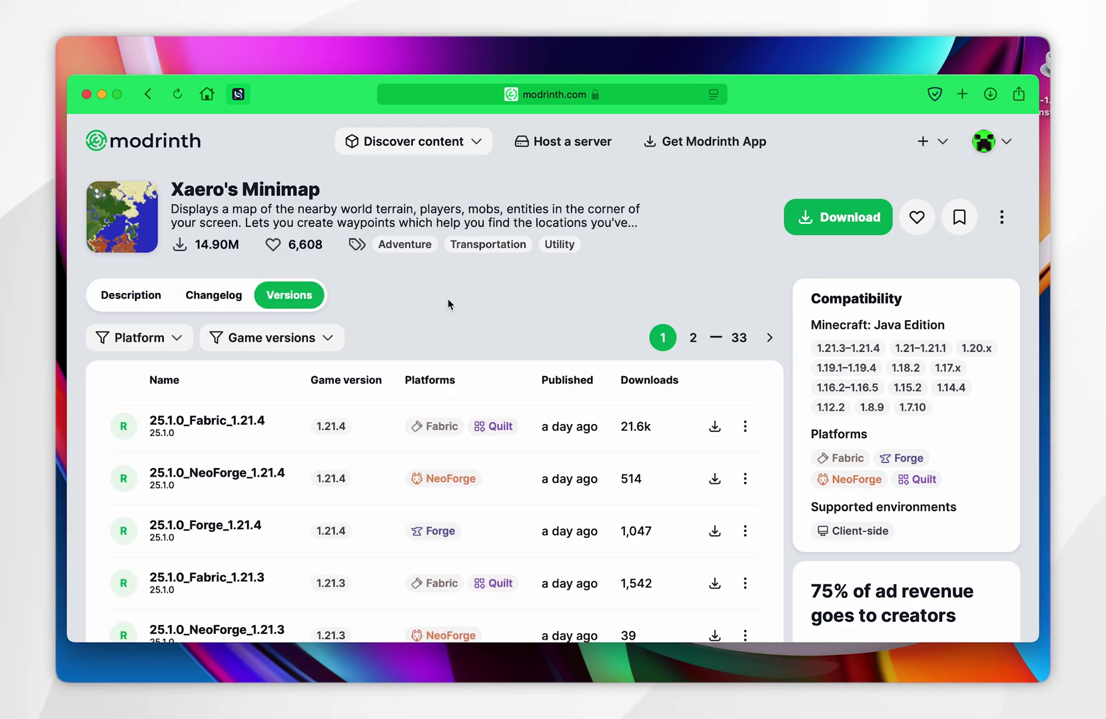
scroll(448, 305, down, 5)
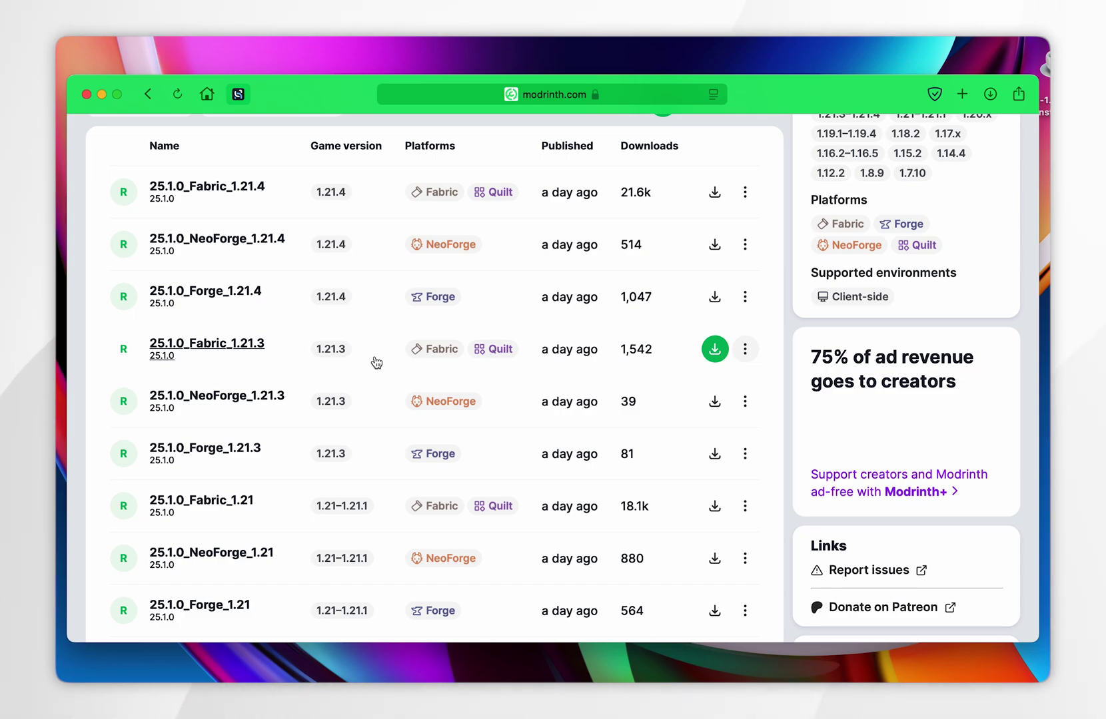
scroll(377, 362, up, 1)
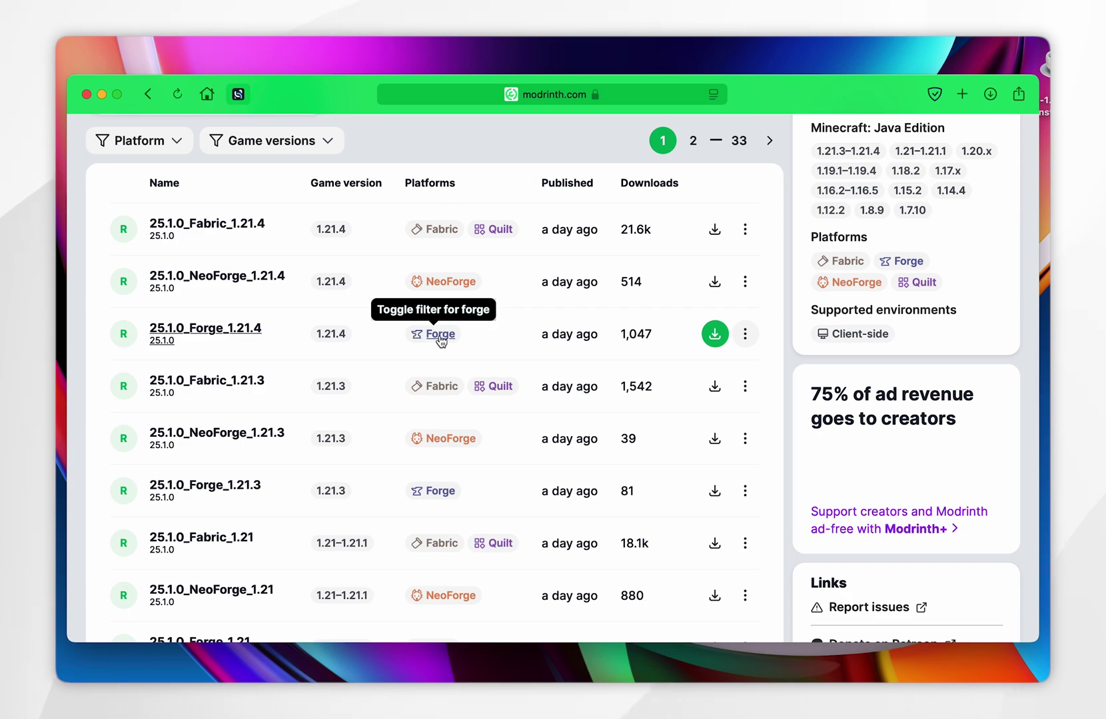
click(210, 331)
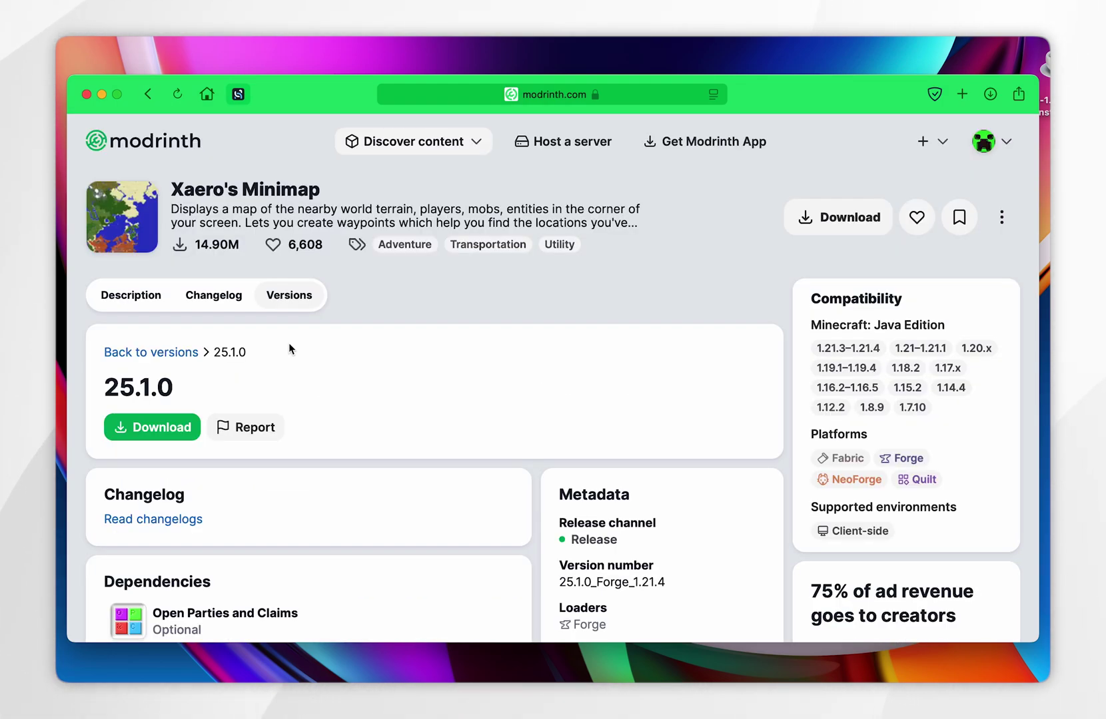
click(163, 420)
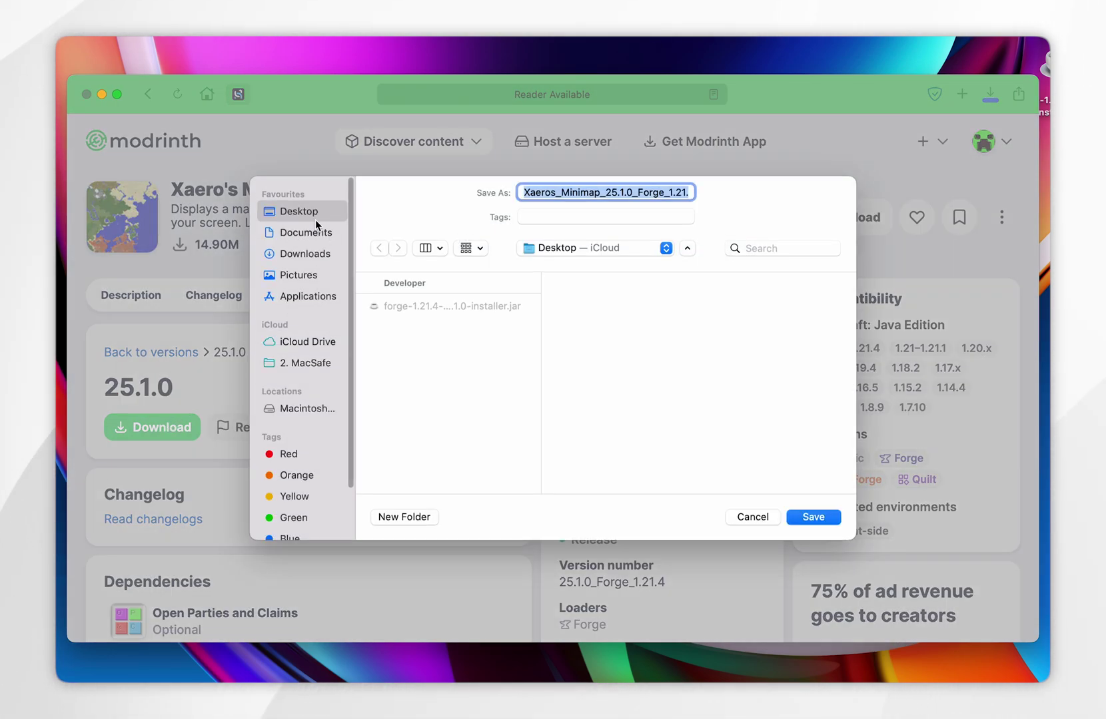
click(809, 518)
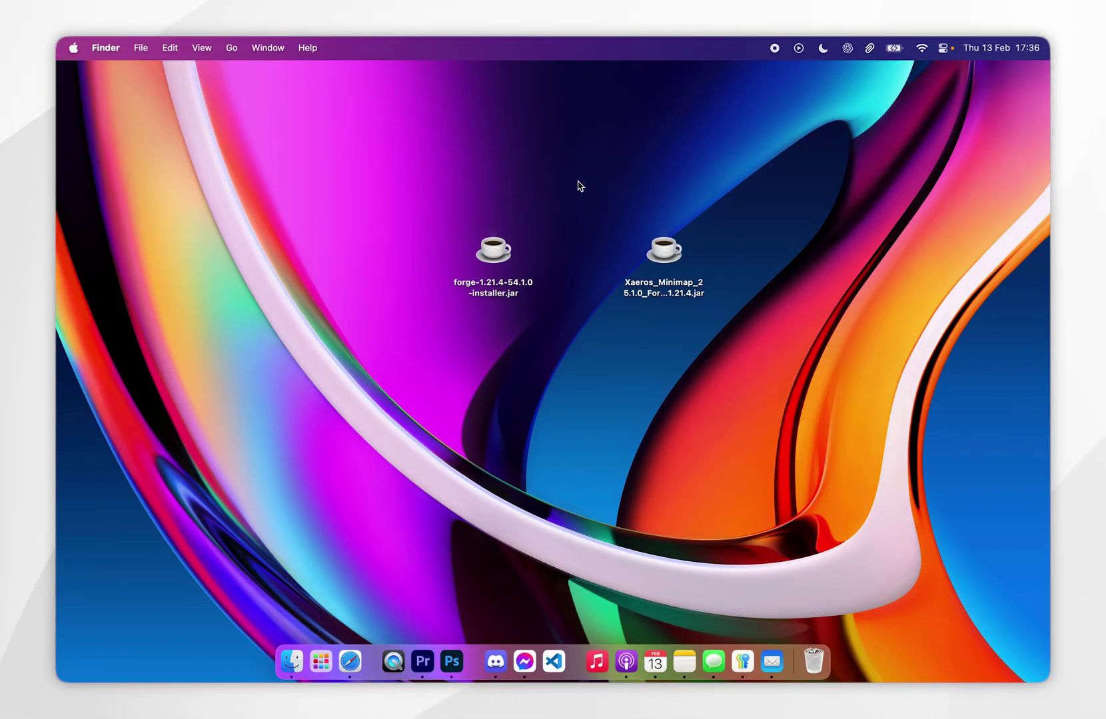
drag(572, 188, 510, 266)
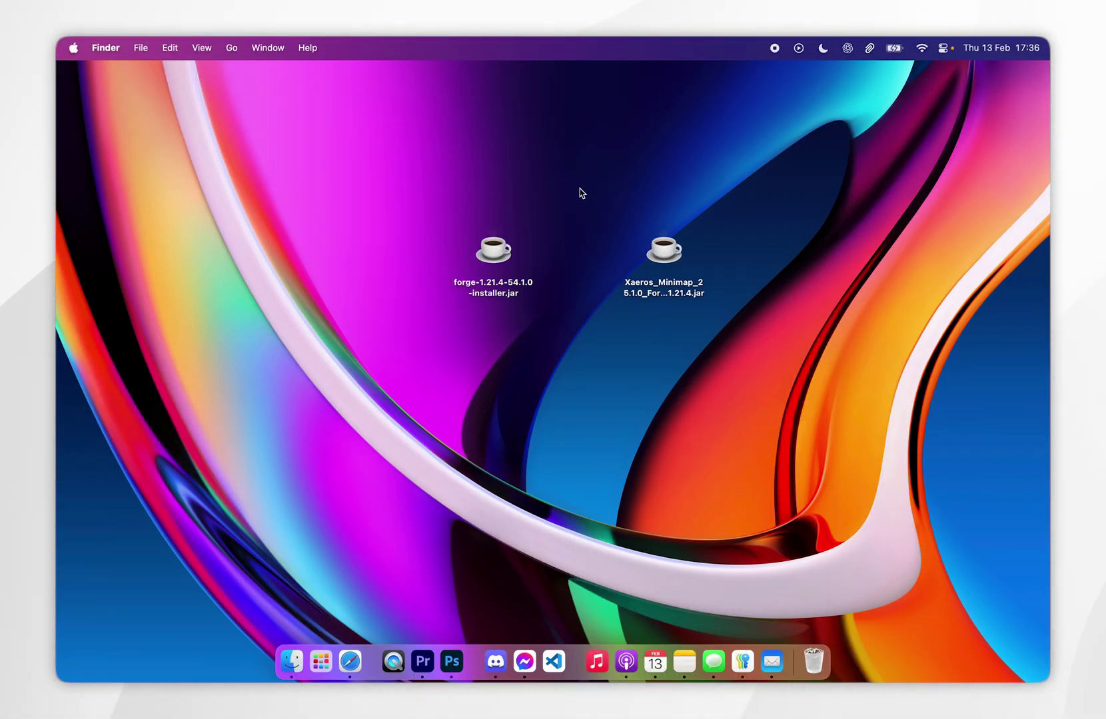
Try opening forge-1.21.4-54.1.0-installer.jar and dismiss macOS's Not Opened warning with Done.
drag(579, 193, 743, 307)
click(579, 252)
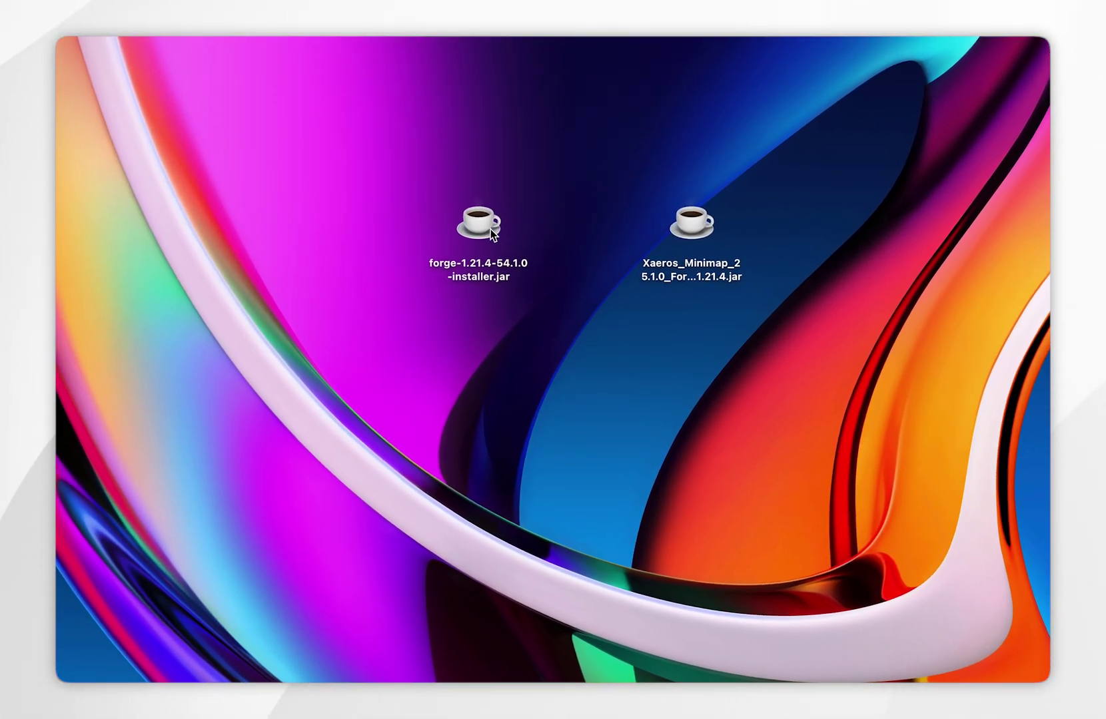
click(502, 260)
double_click(492, 233)
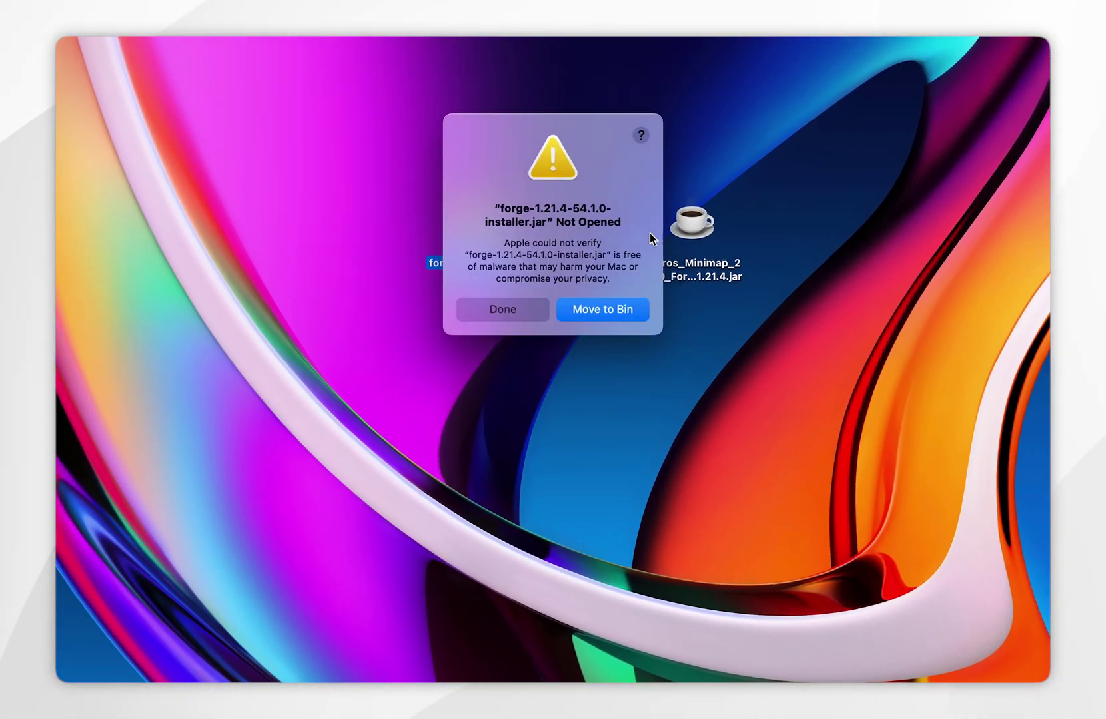
click(500, 315)
click(500, 315)
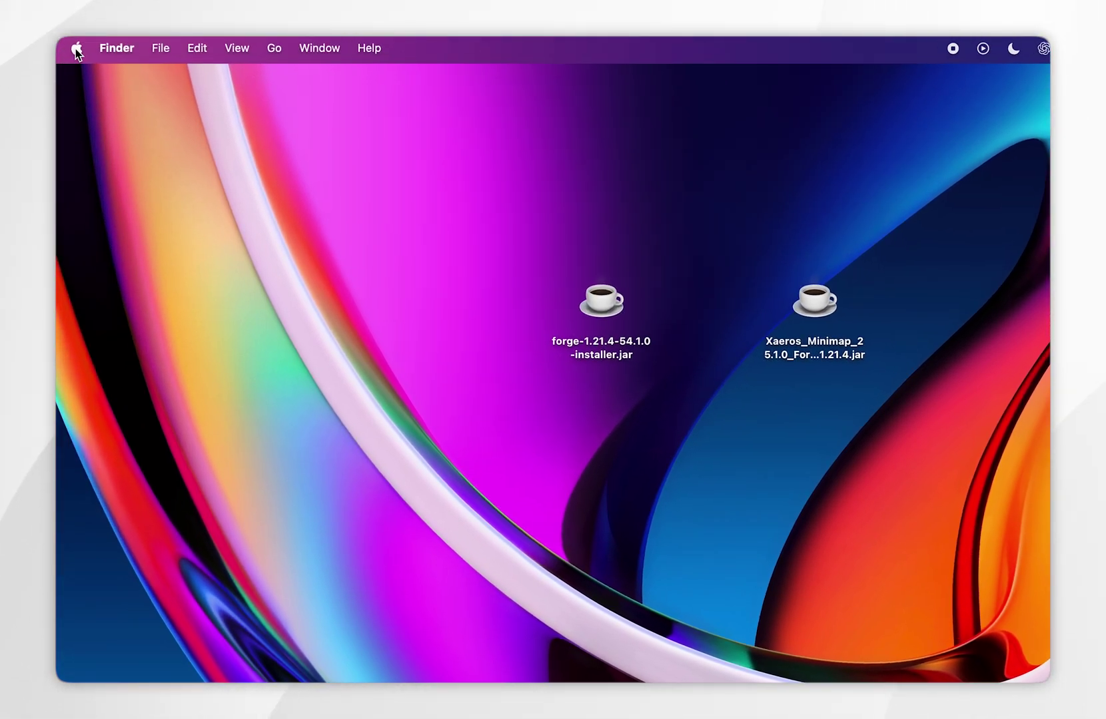
Open System Settings from the Apple menu and go to Privacy & Security.
click(77, 48)
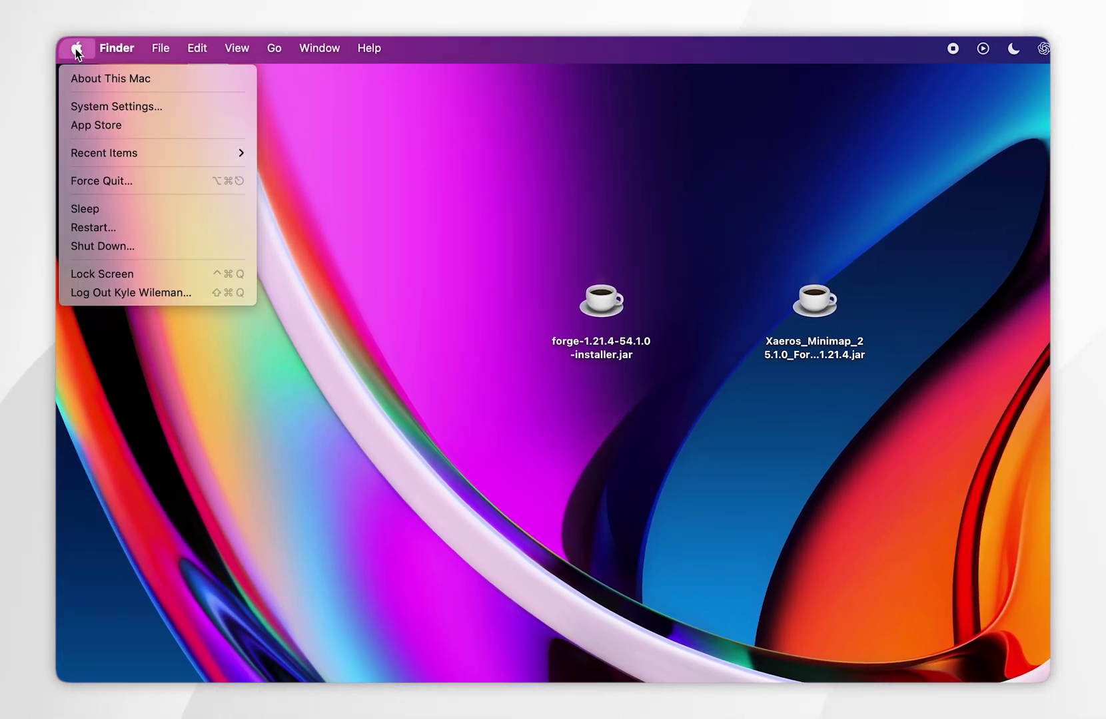
click(161, 112)
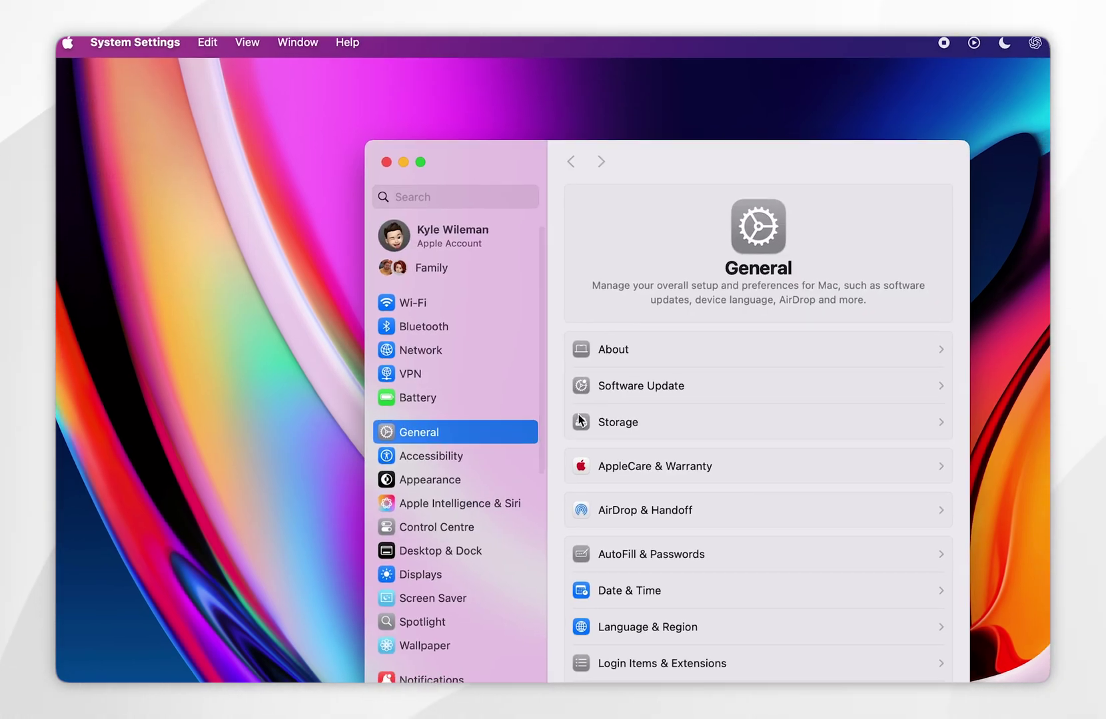
scroll(333, 512, down, 10)
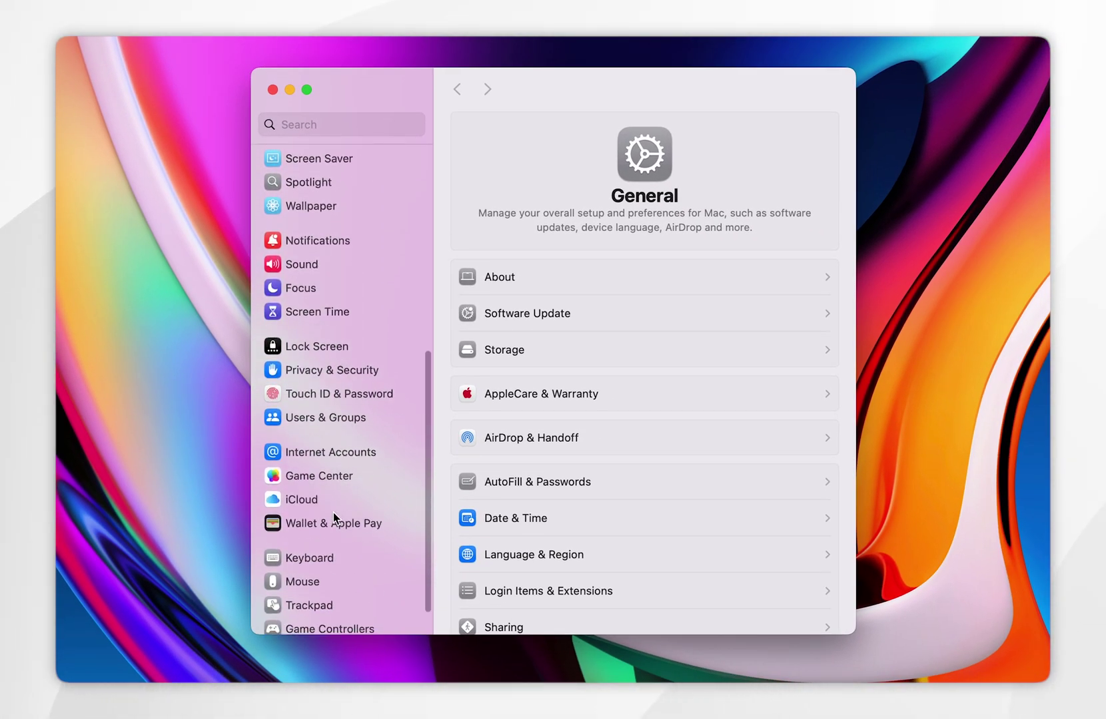
click(296, 374)
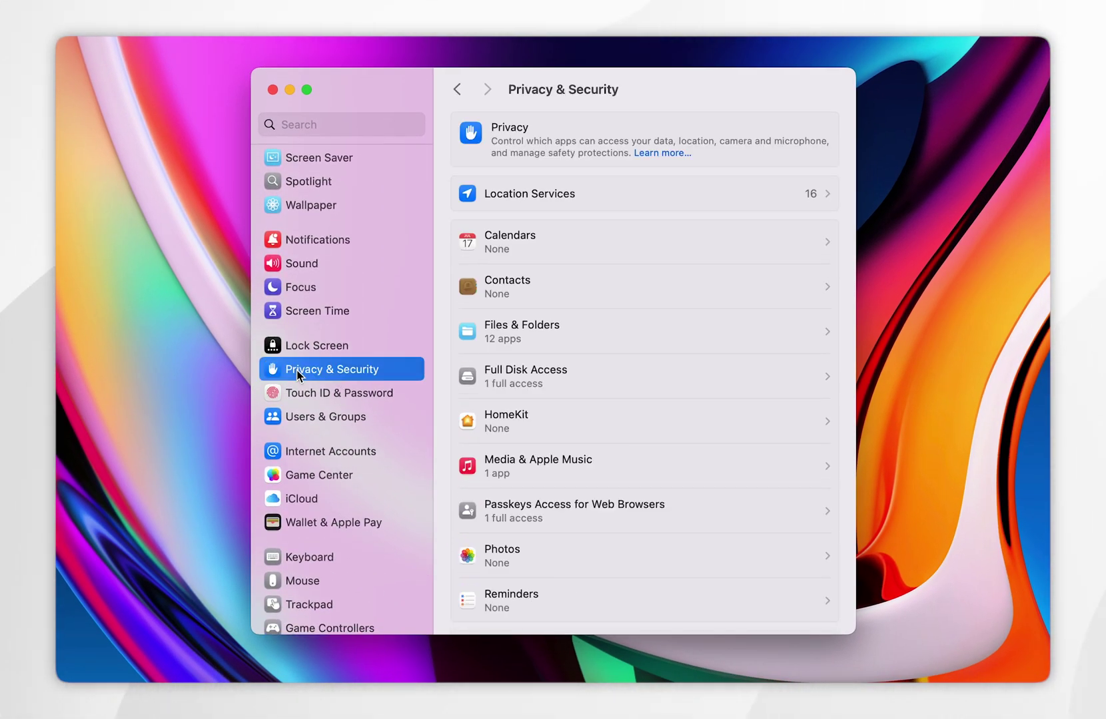
Approve the blocked Forge installer with Open Anyway under Security and confirm.
scroll(654, 389, down, 15)
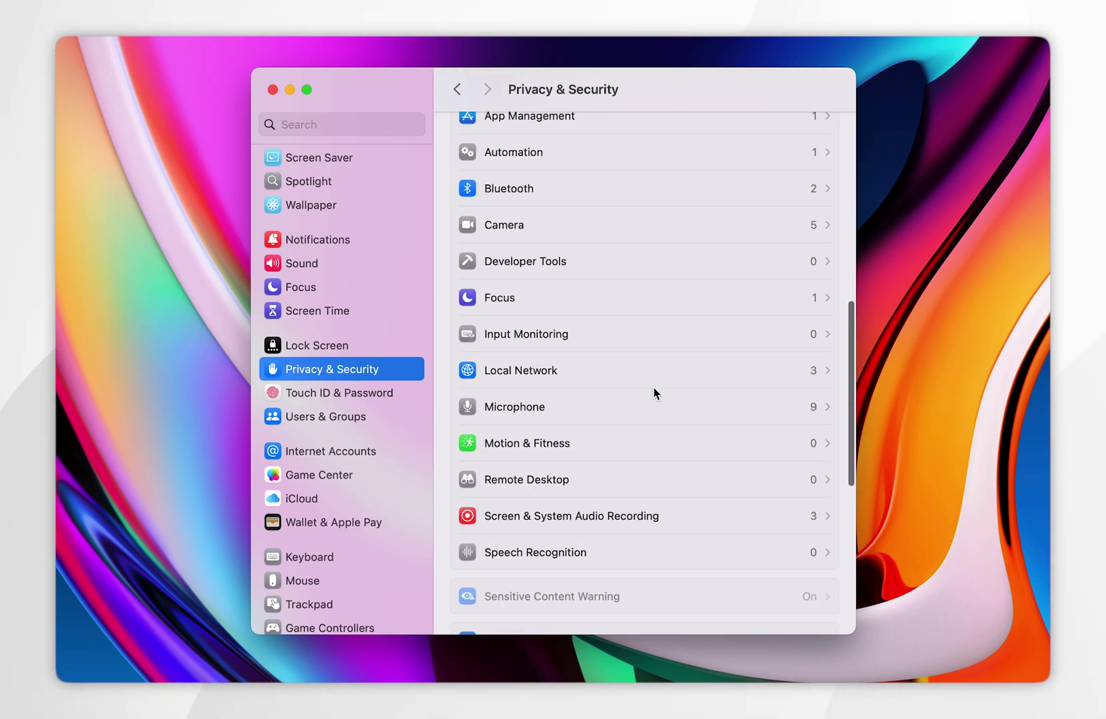
scroll(654, 393, down, 2)
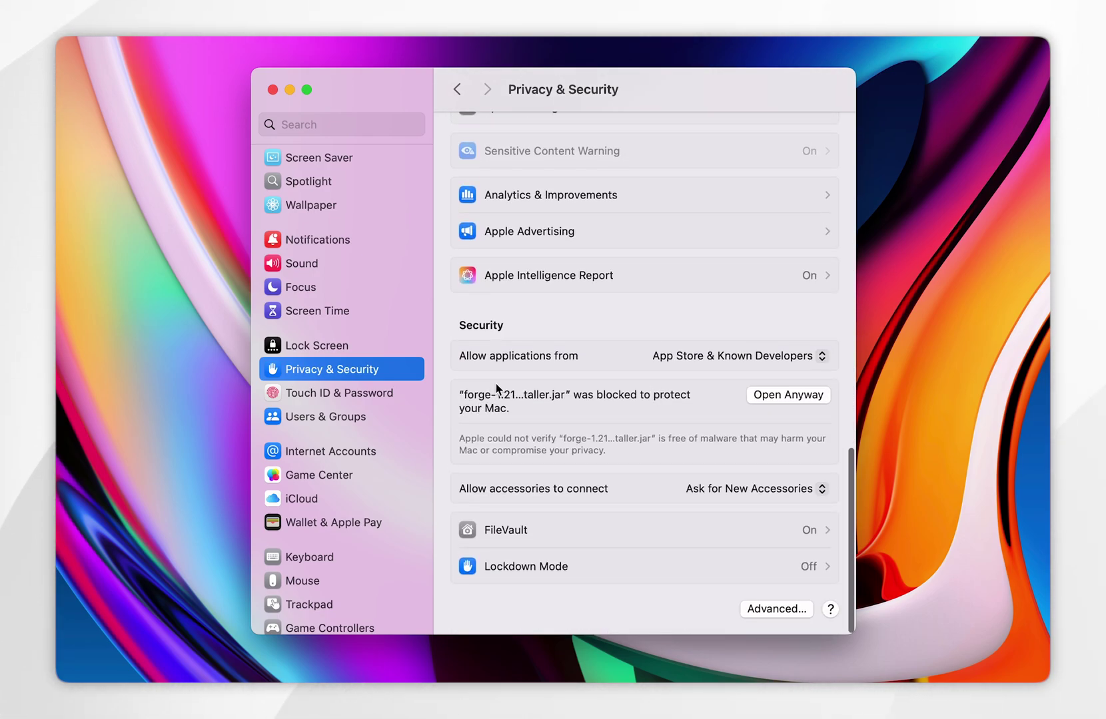
click(781, 393)
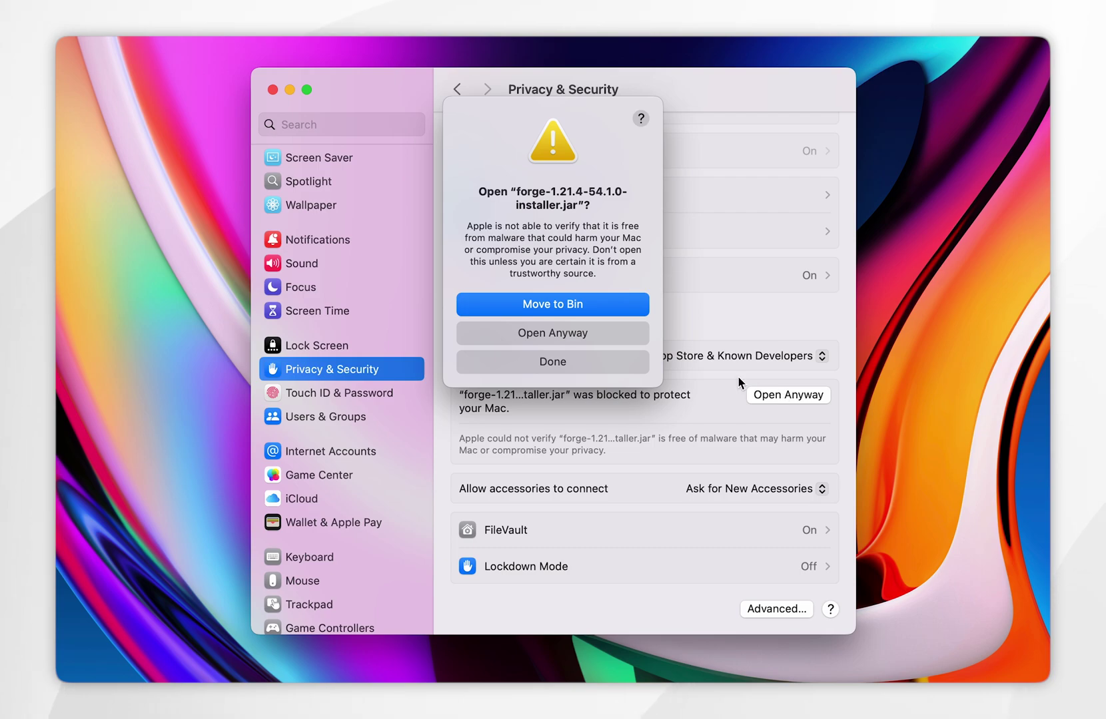
click(553, 332)
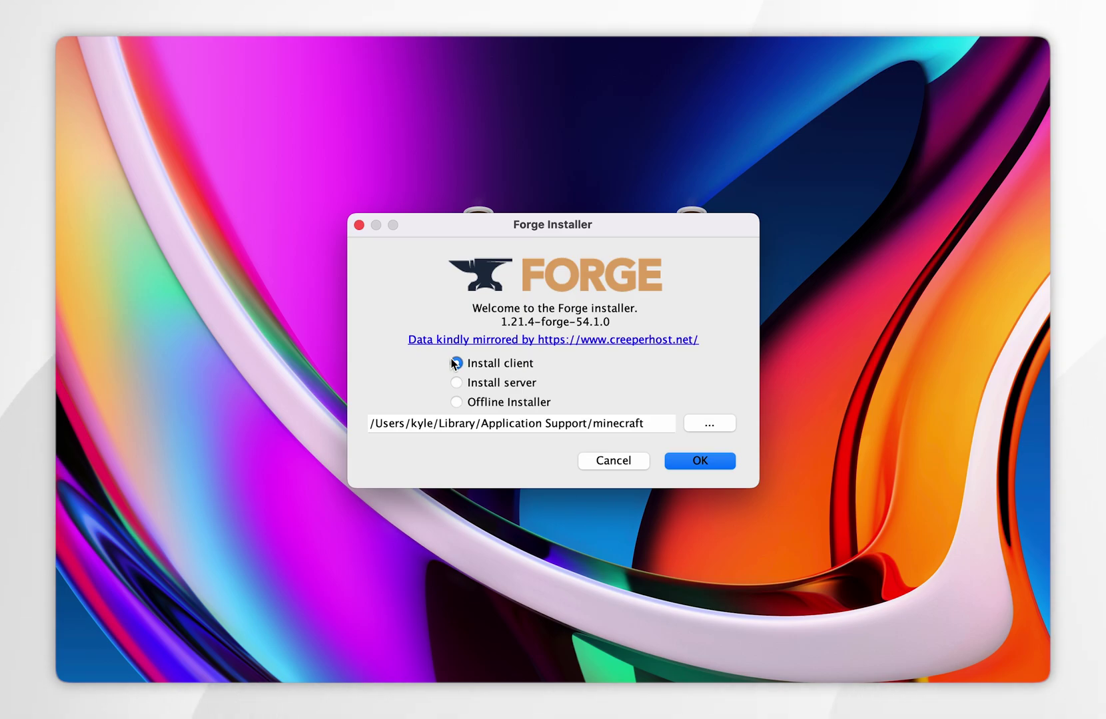
Install the 1.21.4-forge-54.1.0 client profile and acknowledge the Complete message.
click(699, 462)
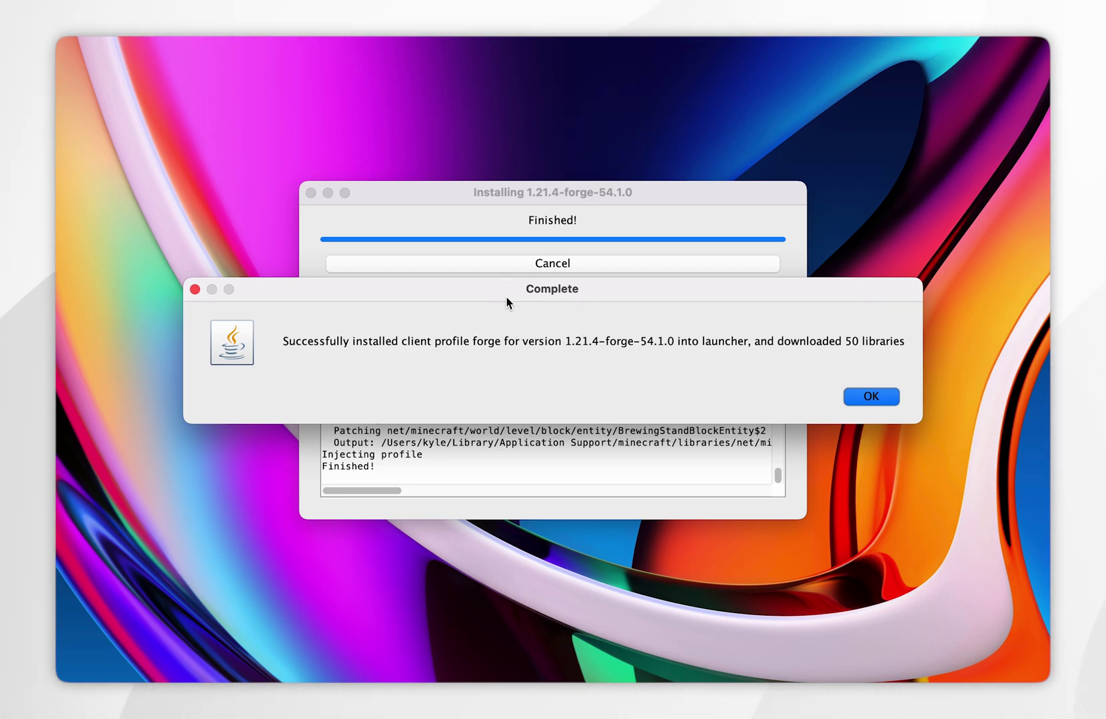
click(861, 396)
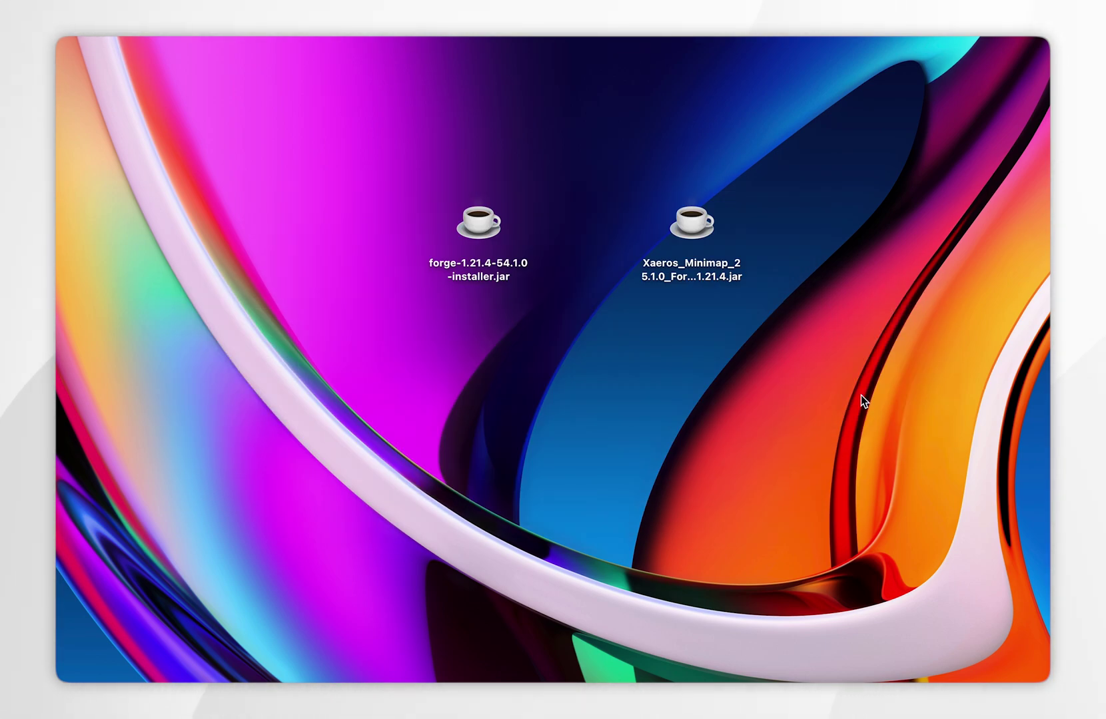
Move forge-1.21.4-54.1.0-installer.jar from the desktop to the Bin with Command-Delete.
drag(408, 314, 526, 189)
key(super+BackSpace)
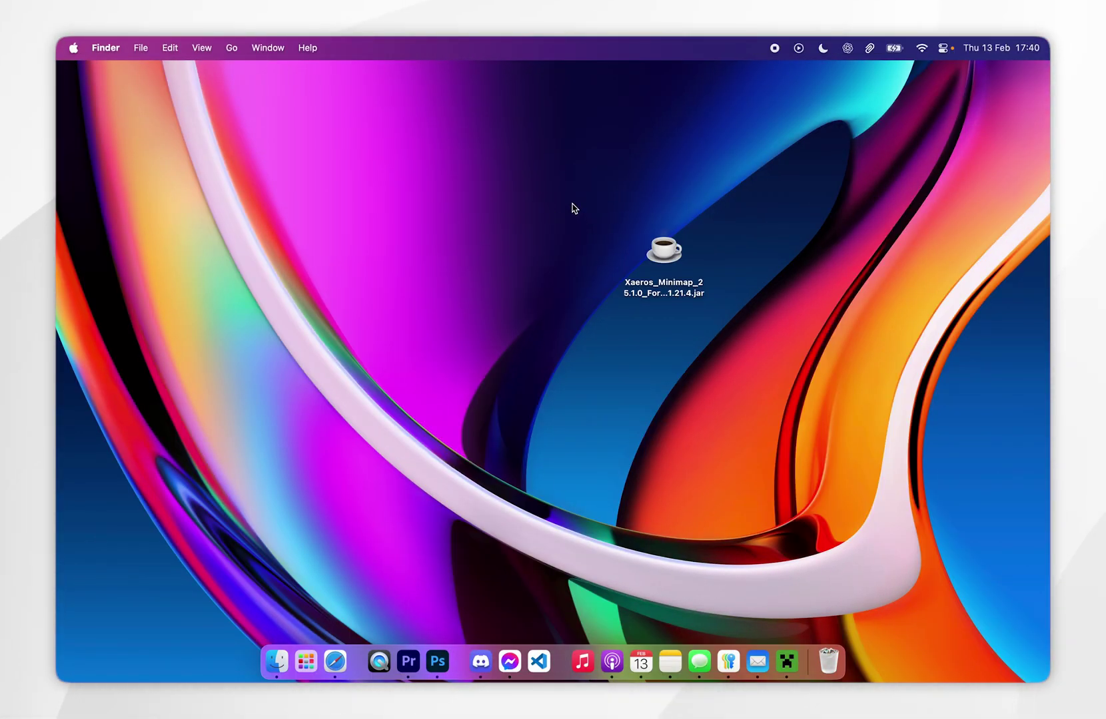
drag(572, 204, 589, 329)
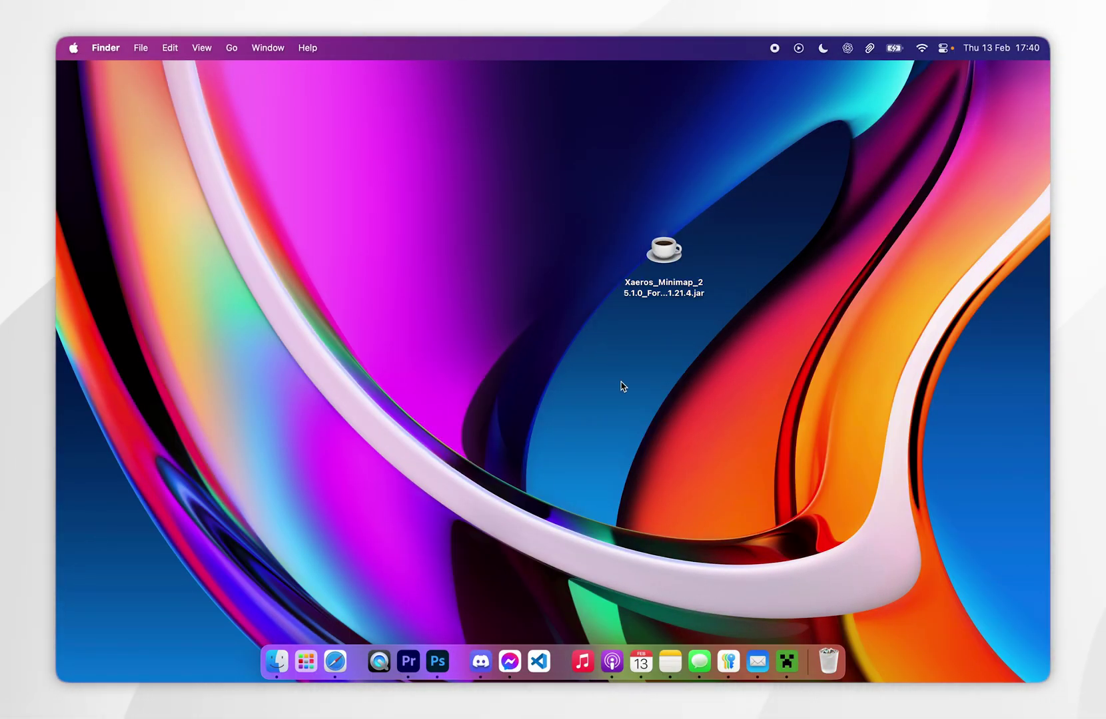
Open the forge 1.21.4-forge-54.1.0 installation's minecraft game folder in Finder from the launcher.
click(787, 661)
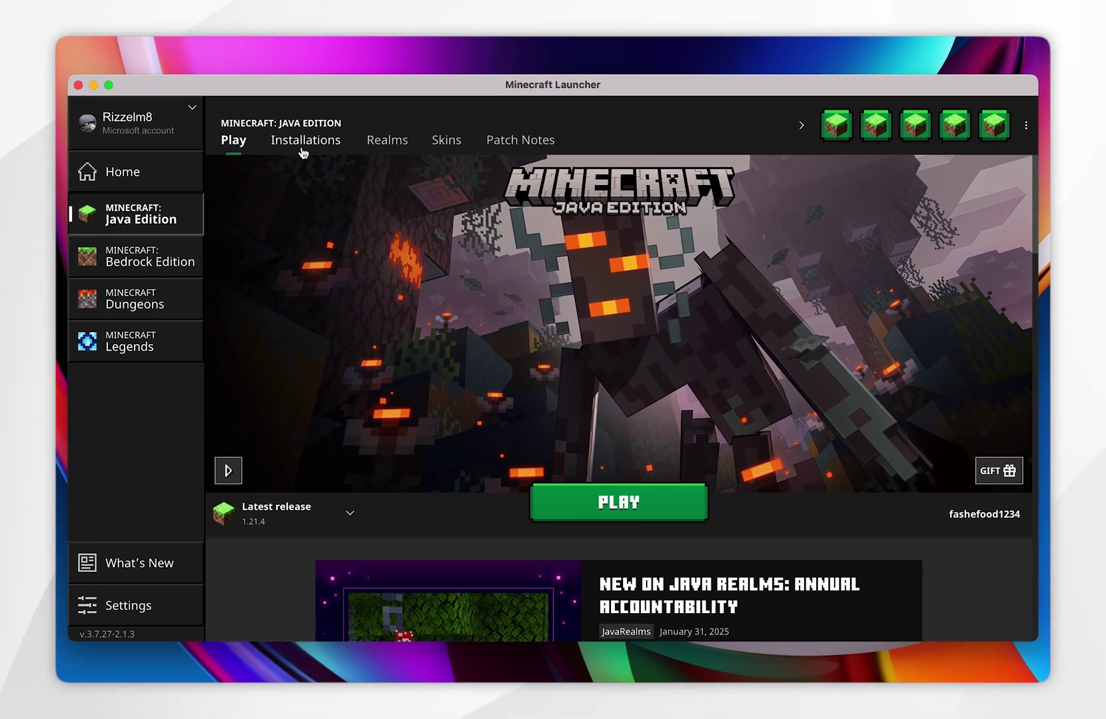
click(303, 152)
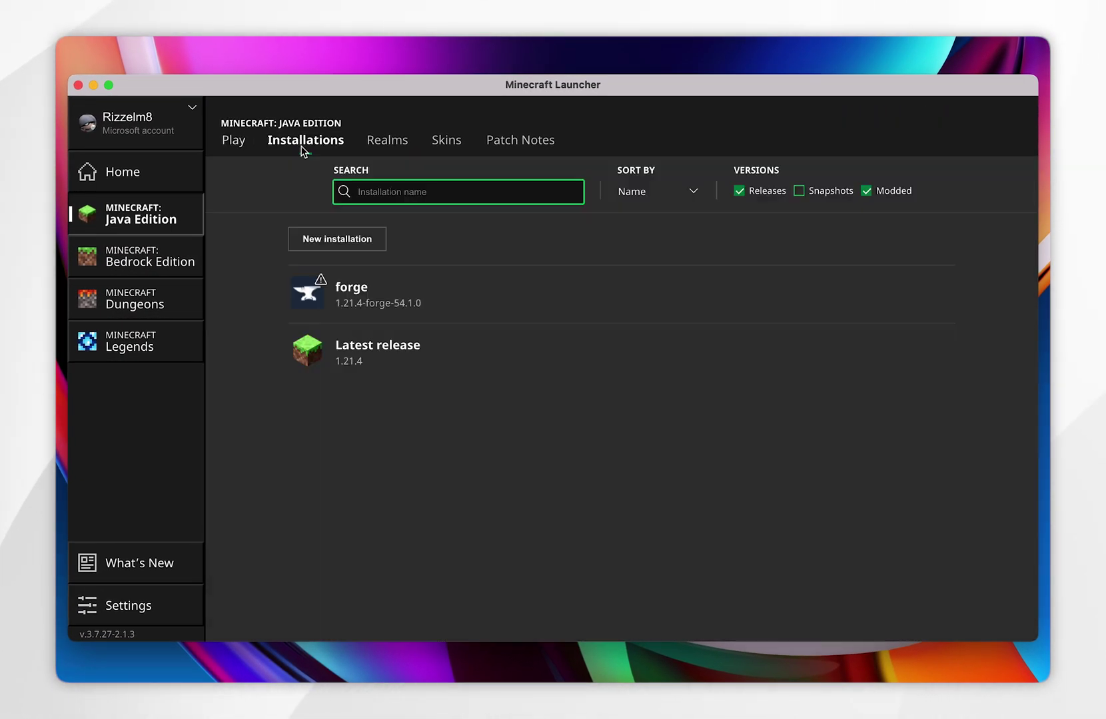
mouse_move(447, 303)
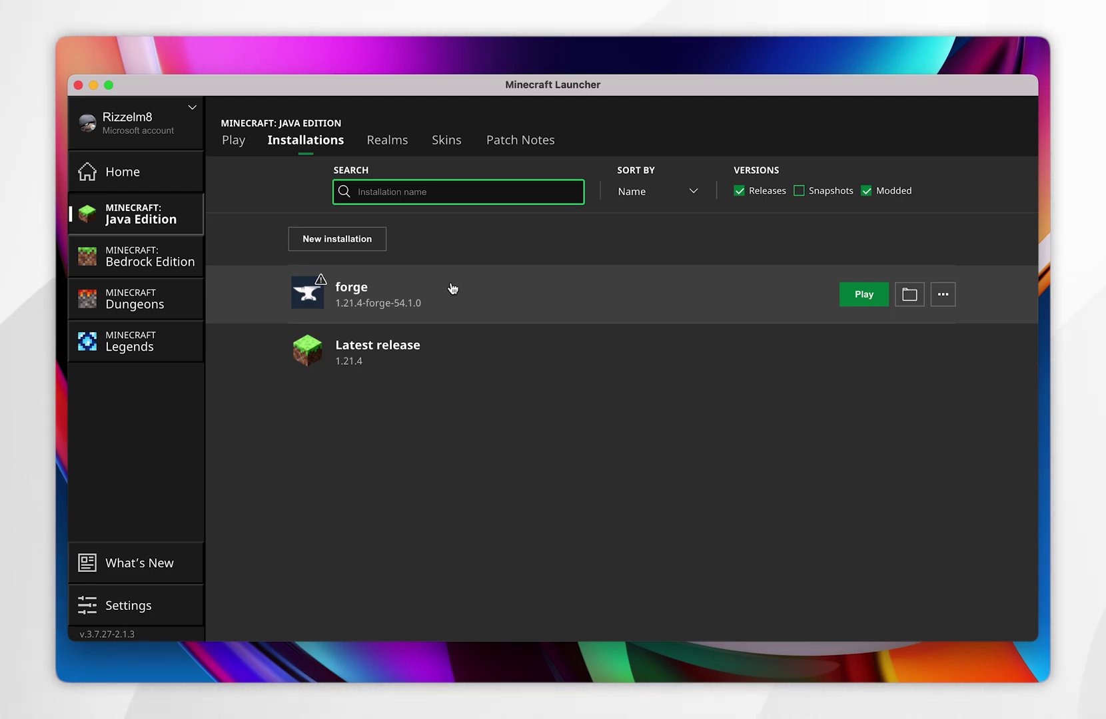
click(907, 301)
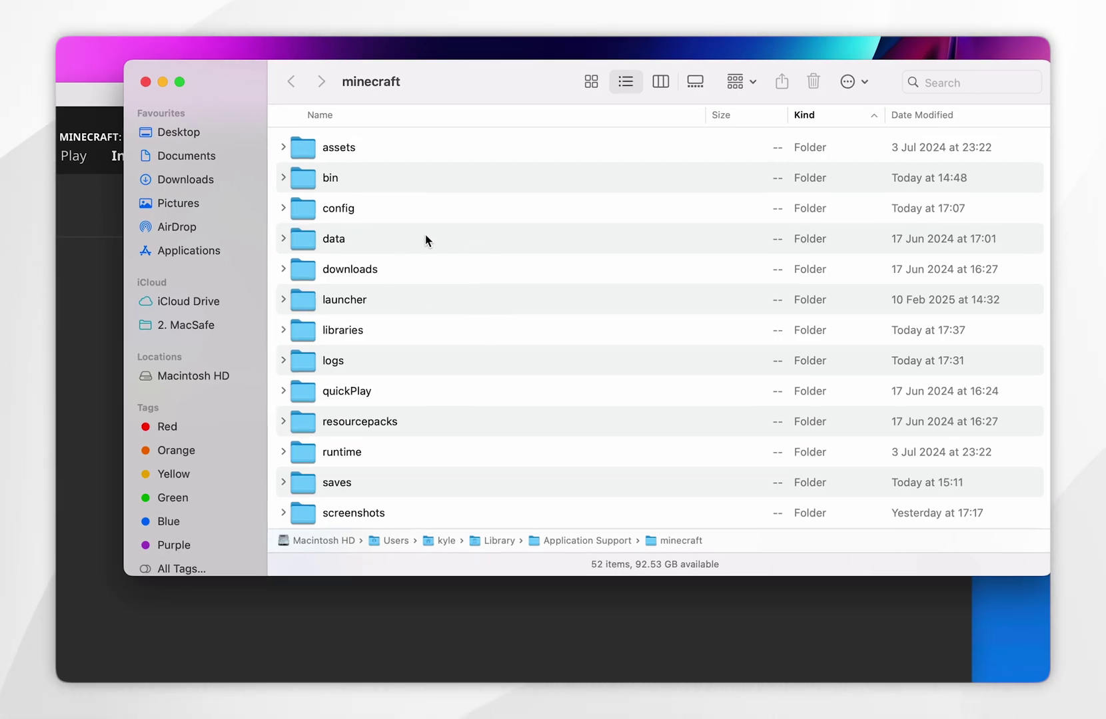
Create a new folder named 'mods' inside the minecraft folder.
scroll(444, 269, down, 2)
scroll(445, 273, down, 3)
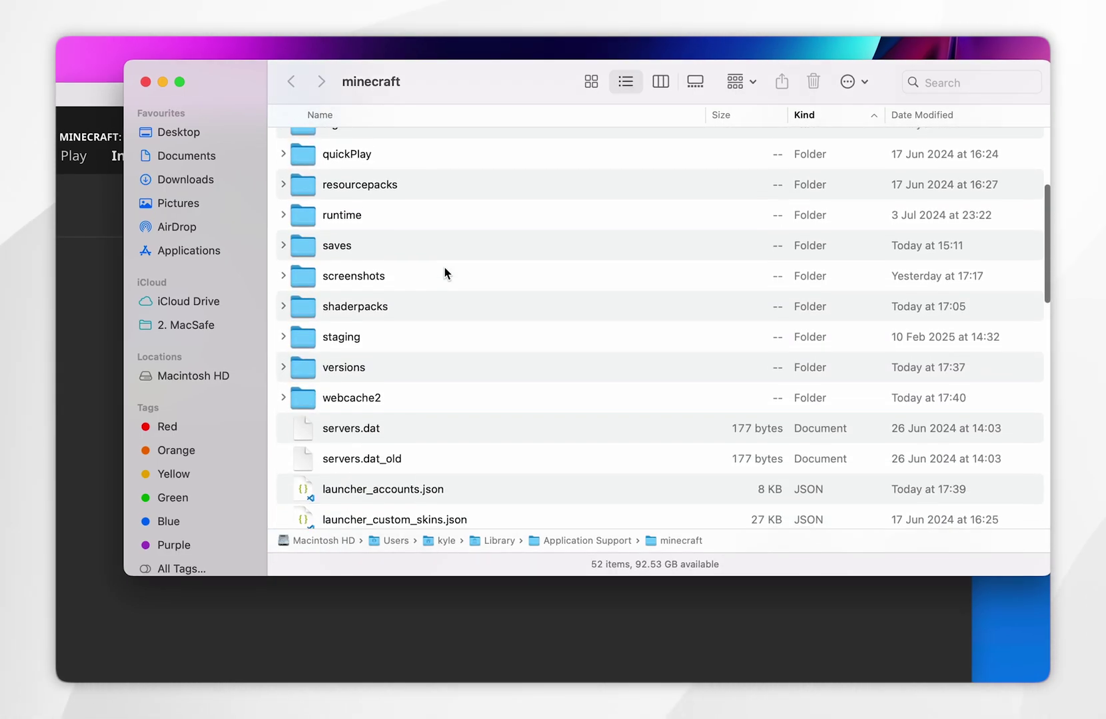
scroll(445, 273, up, 8)
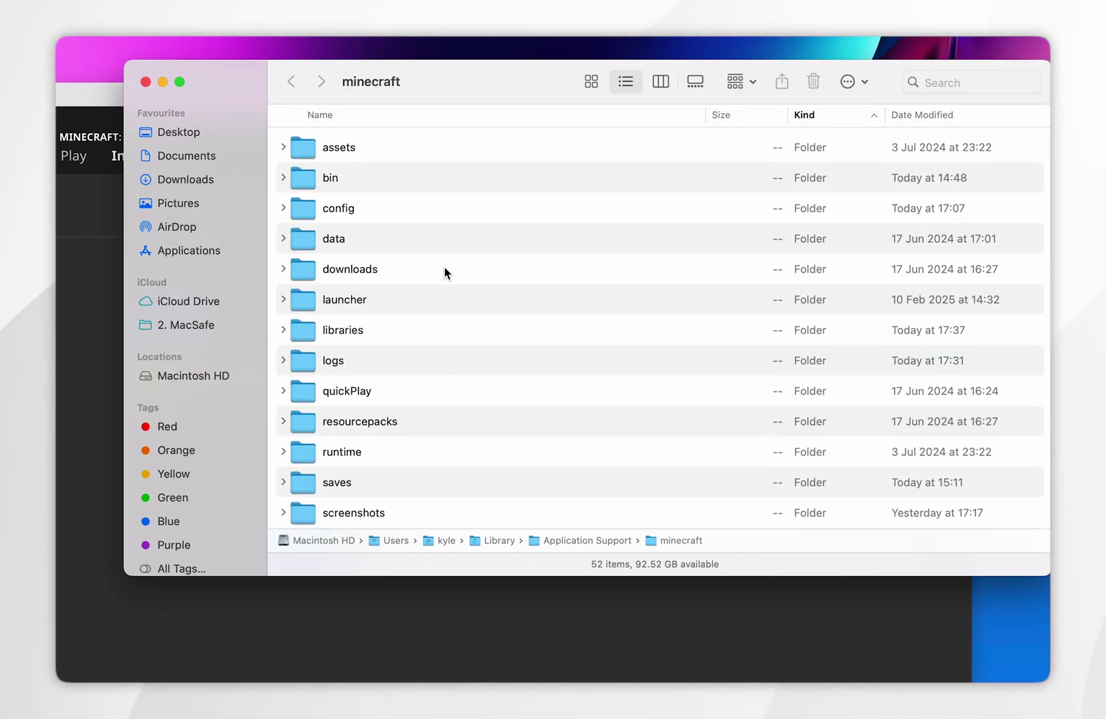
click(844, 89)
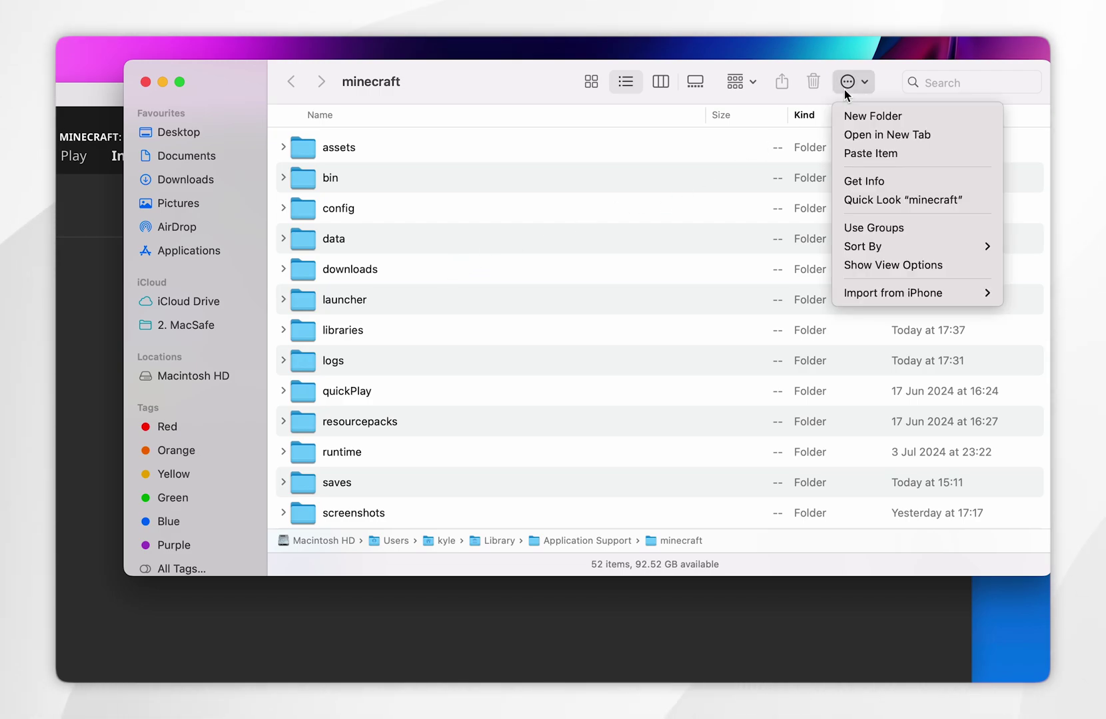
click(929, 117)
text(mods)
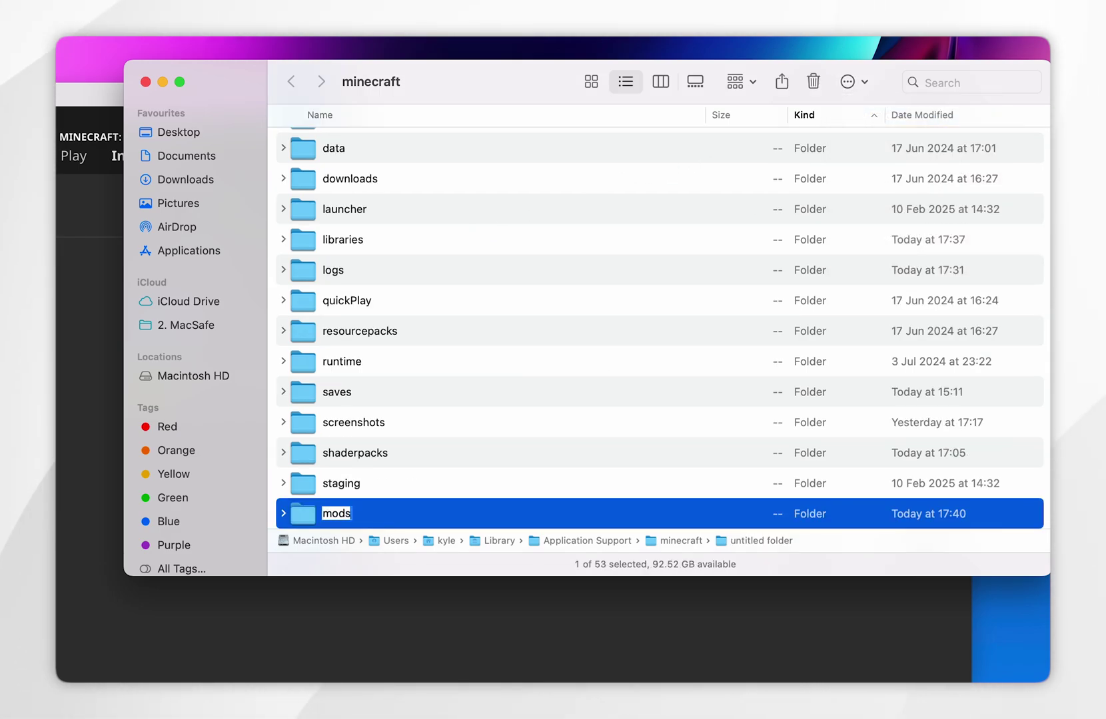
key(Return)
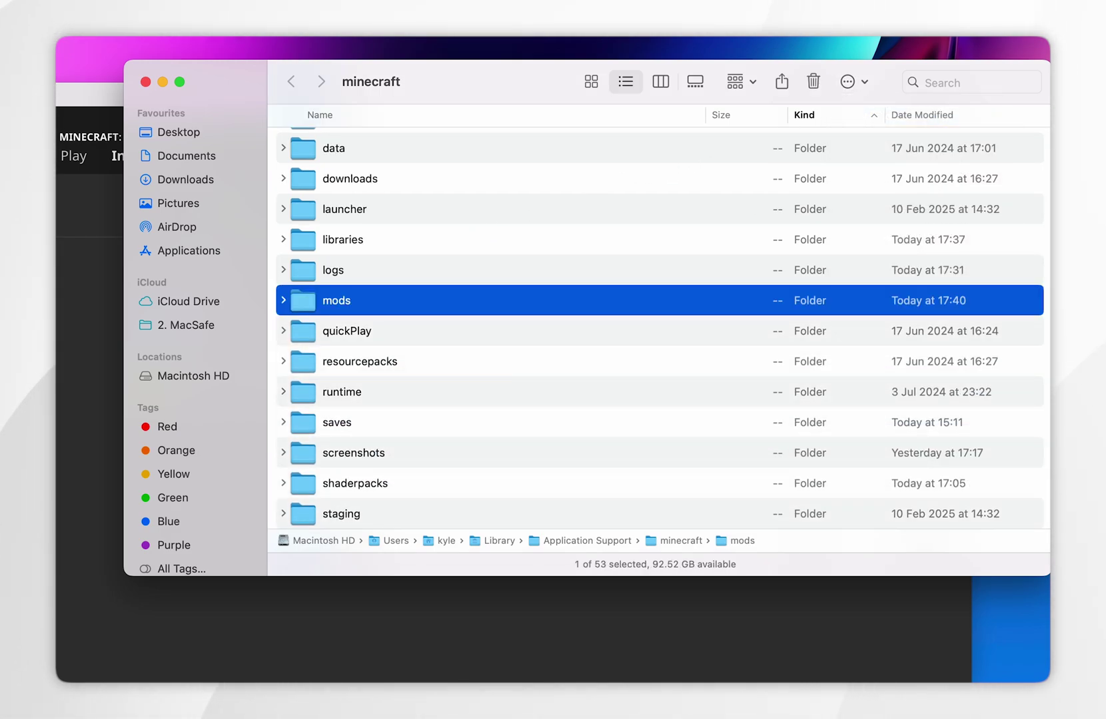
Move Xaeros_Minimap_25.1.0_Forge_1.21.4.jar from the Desktop into the mods folder.
double_click(376, 306)
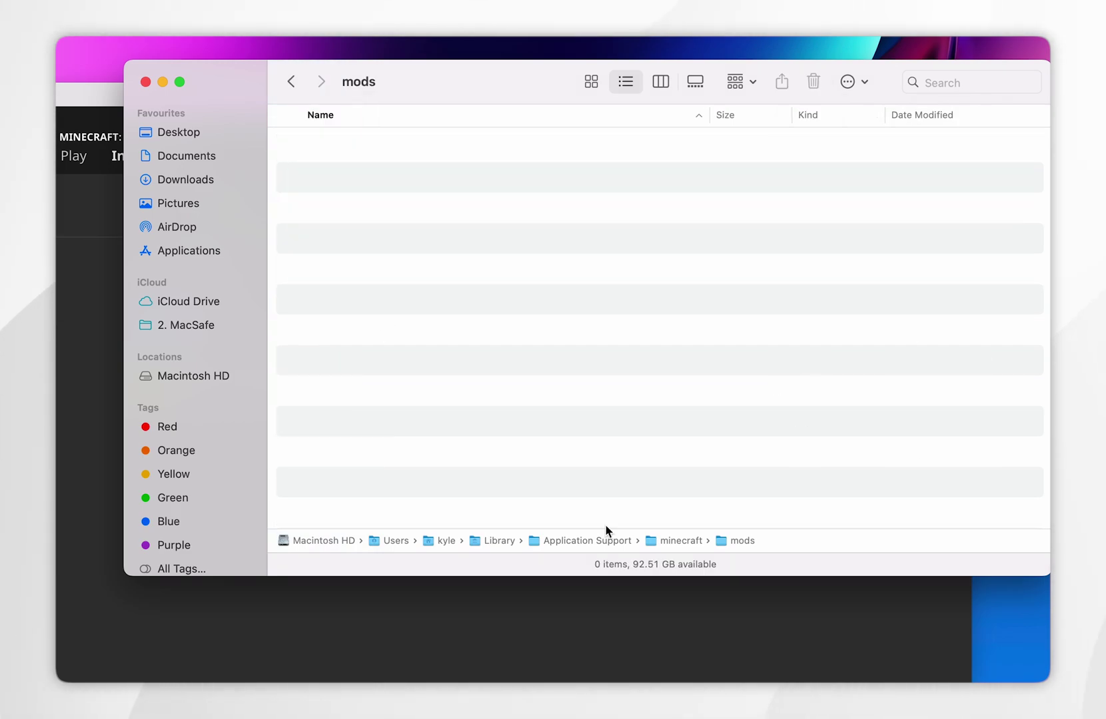
key(F11)
drag(569, 272, 997, 652)
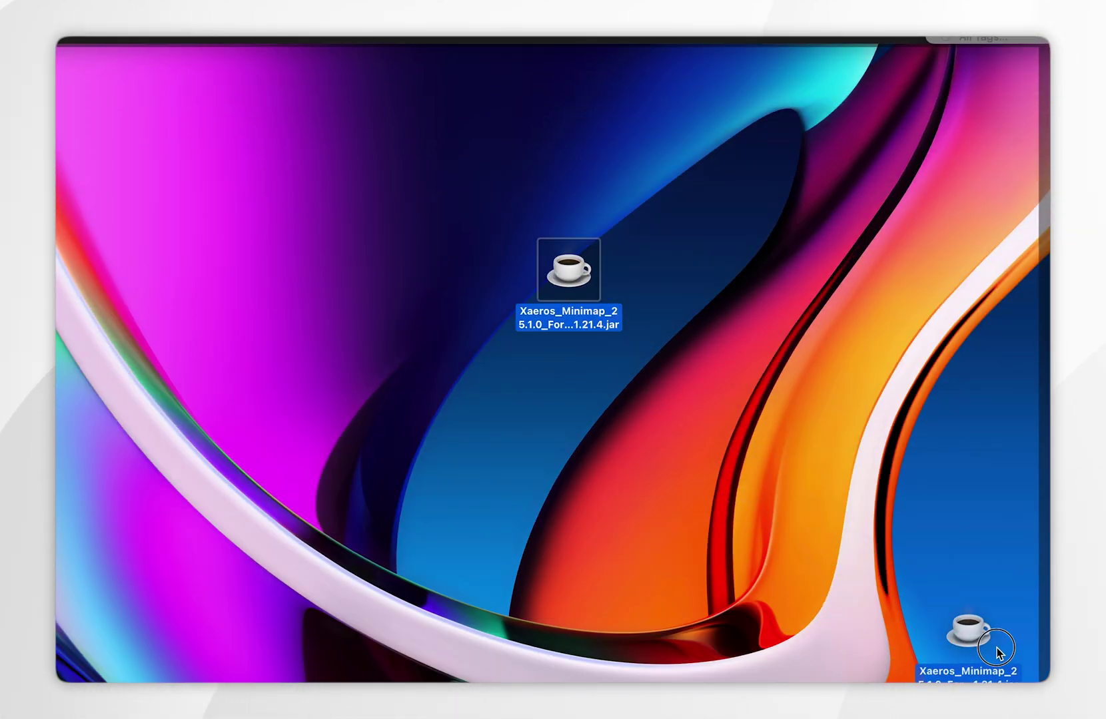
key(F11)
drag(569, 272, 590, 313)
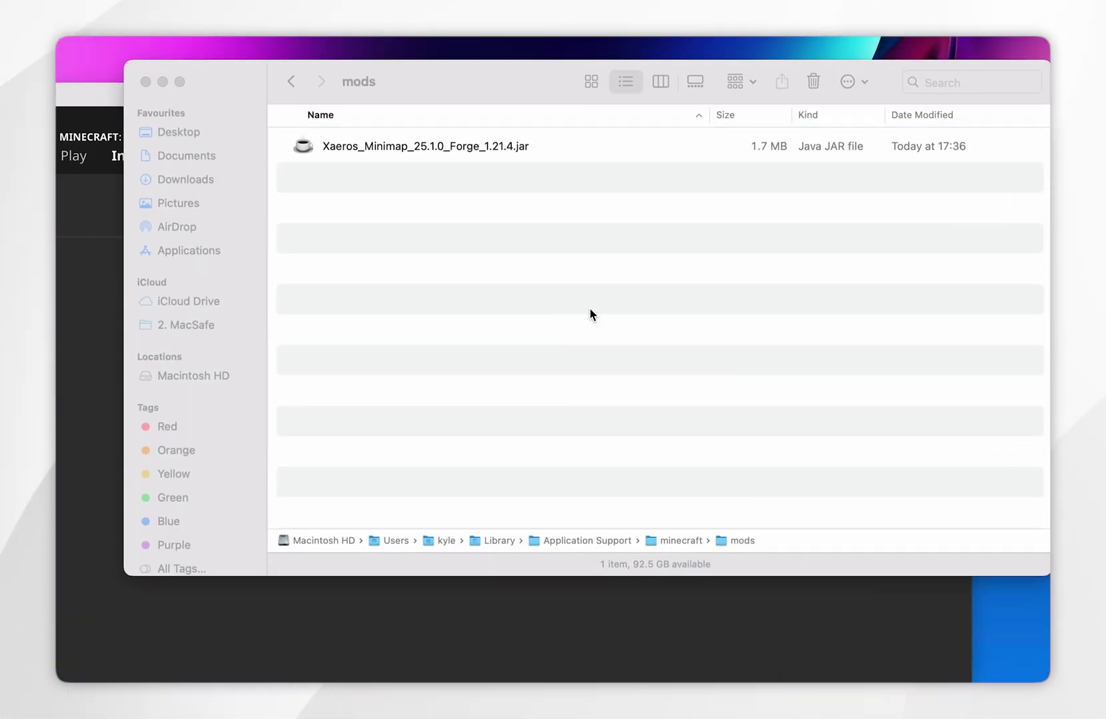
Close Finder and play the forge 1.21.4-forge-54.1.0 profile, accepting the modified-installation warning.
click(144, 83)
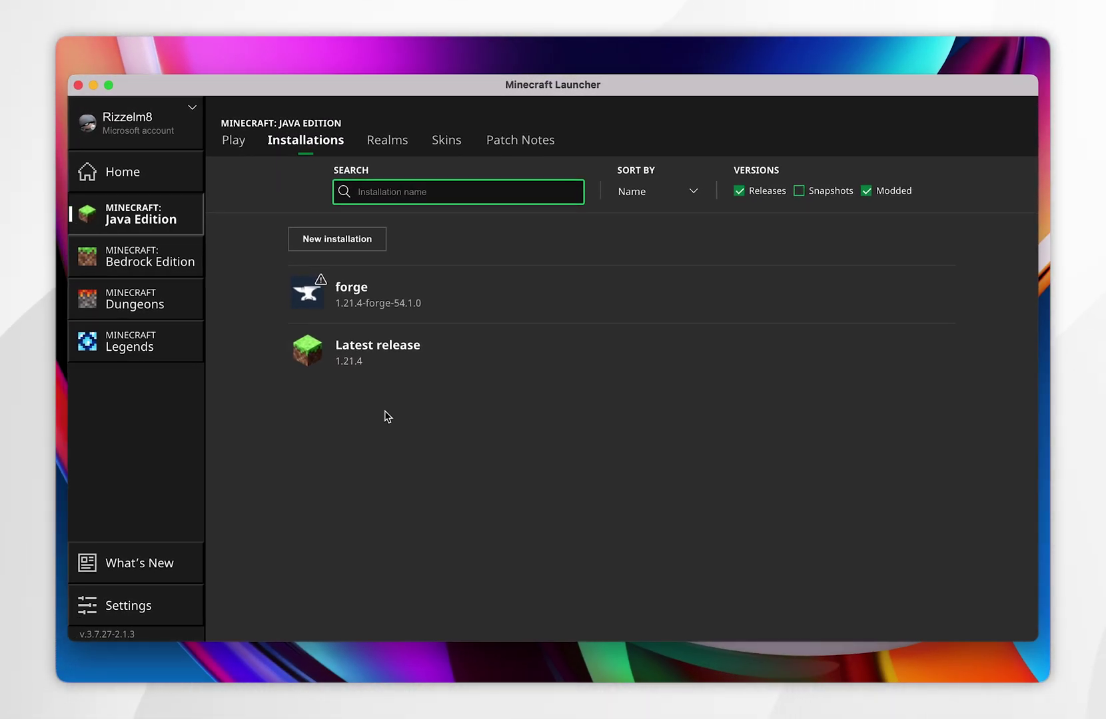
click(233, 143)
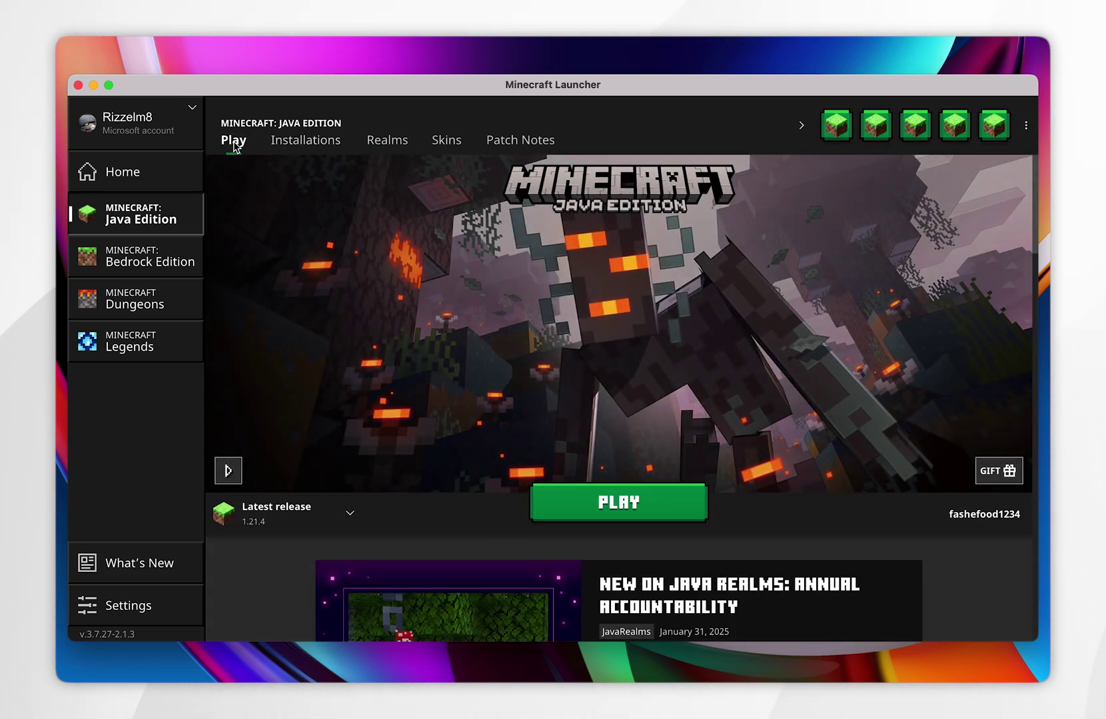
click(281, 528)
click(272, 396)
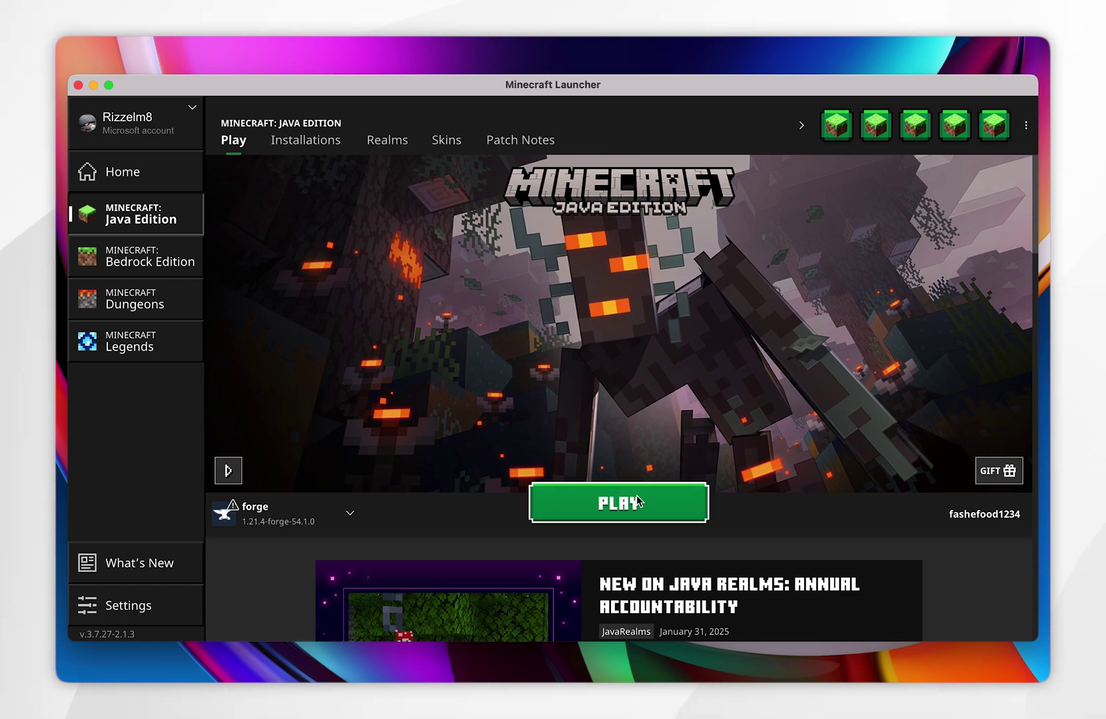
click(599, 502)
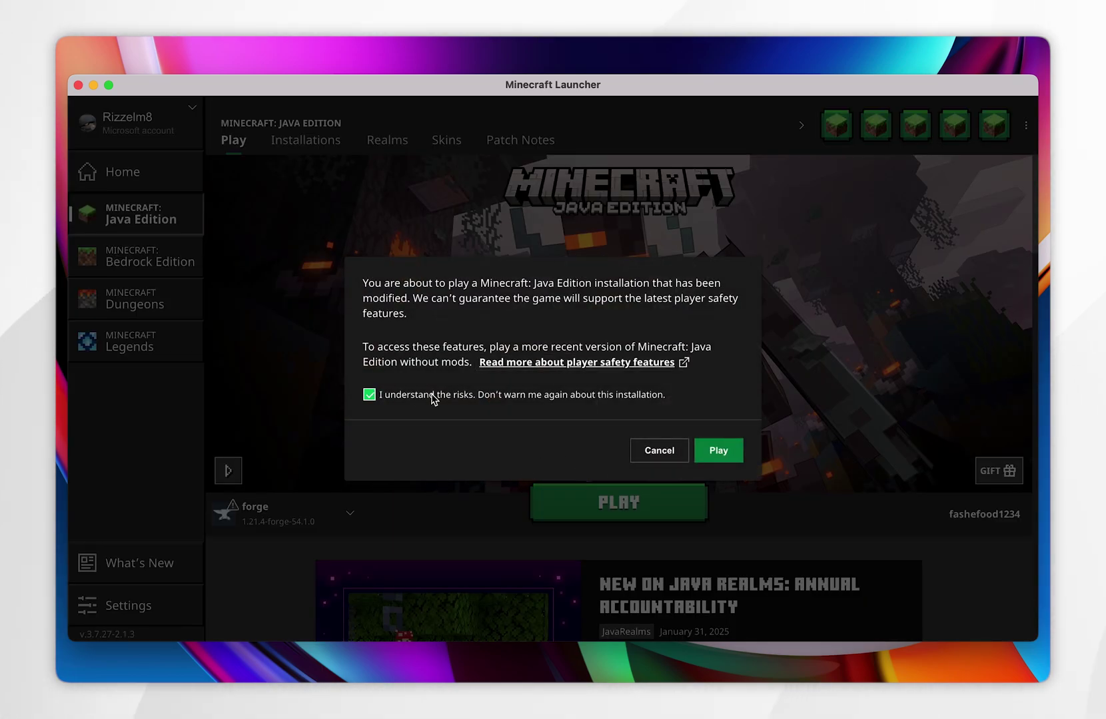
click(716, 451)
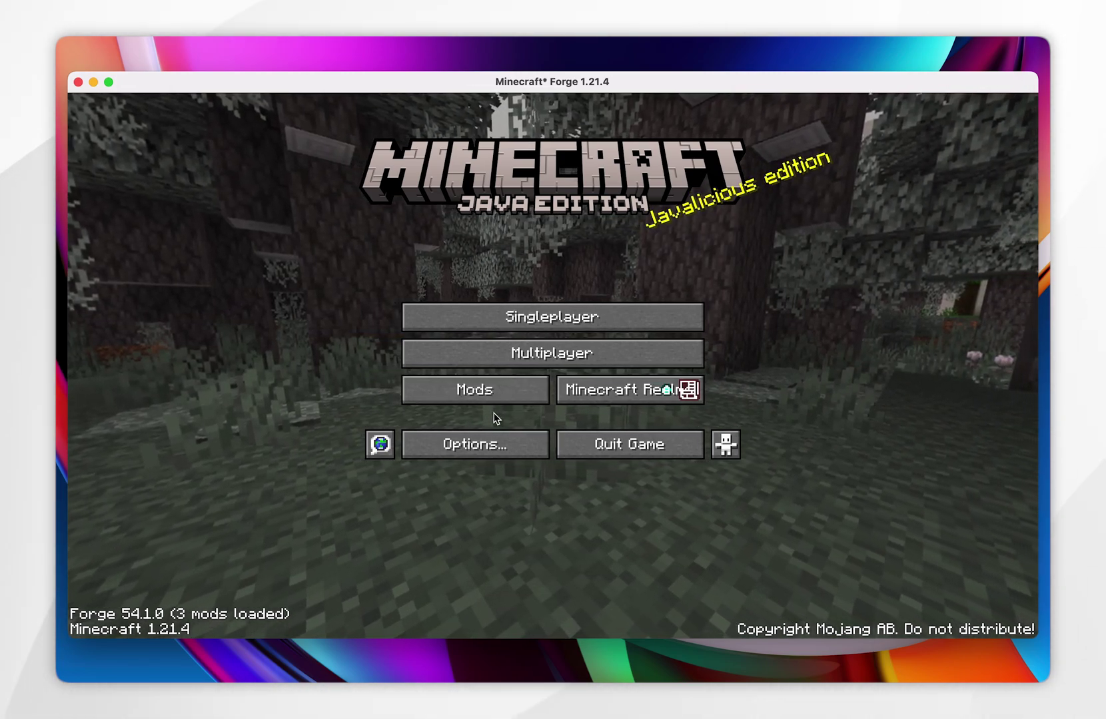
Confirm in the Mods list that Xaero's Minimap 25.1.0 is loaded with its minimap set ON.
click(502, 386)
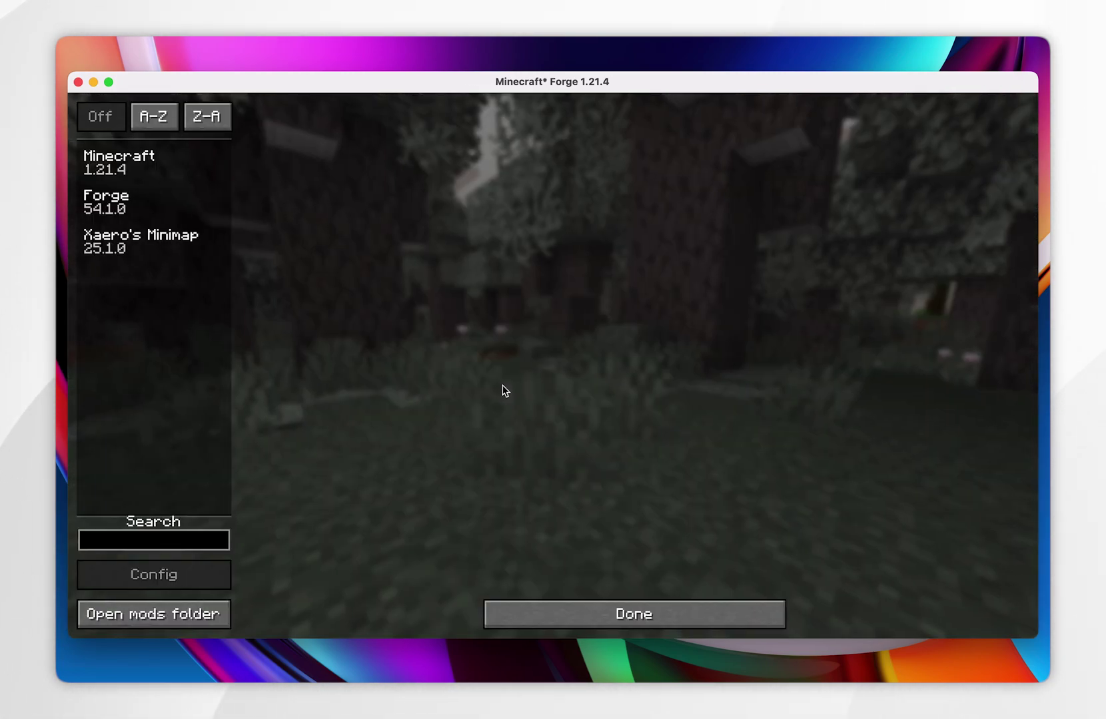
click(151, 249)
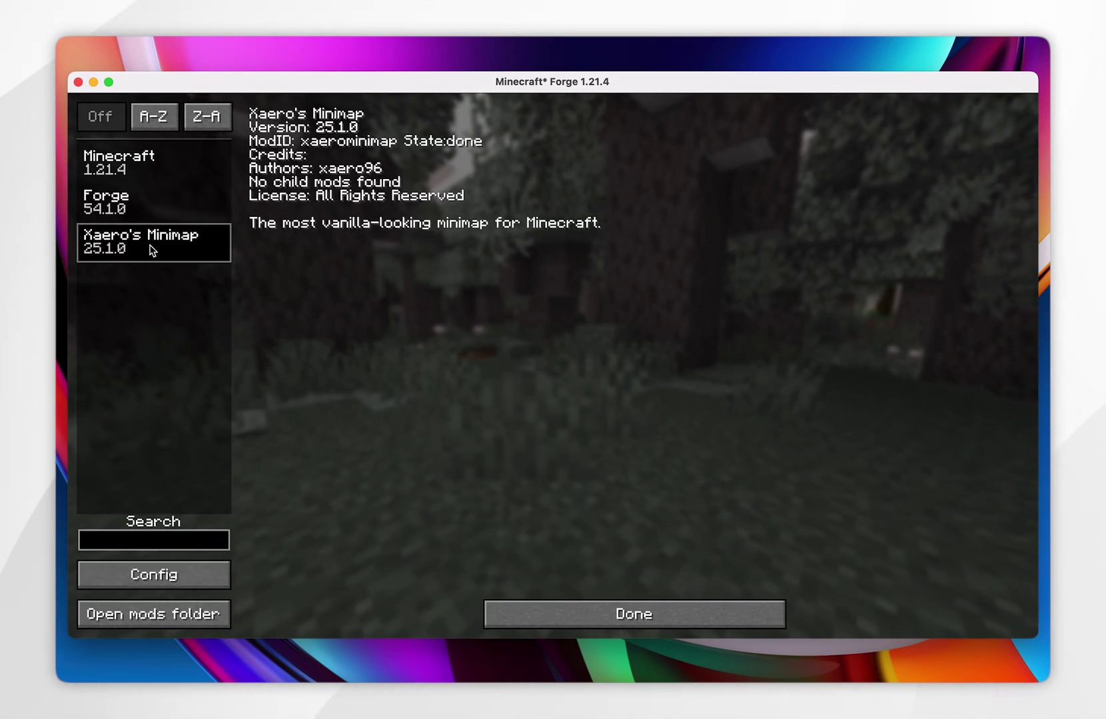
click(166, 576)
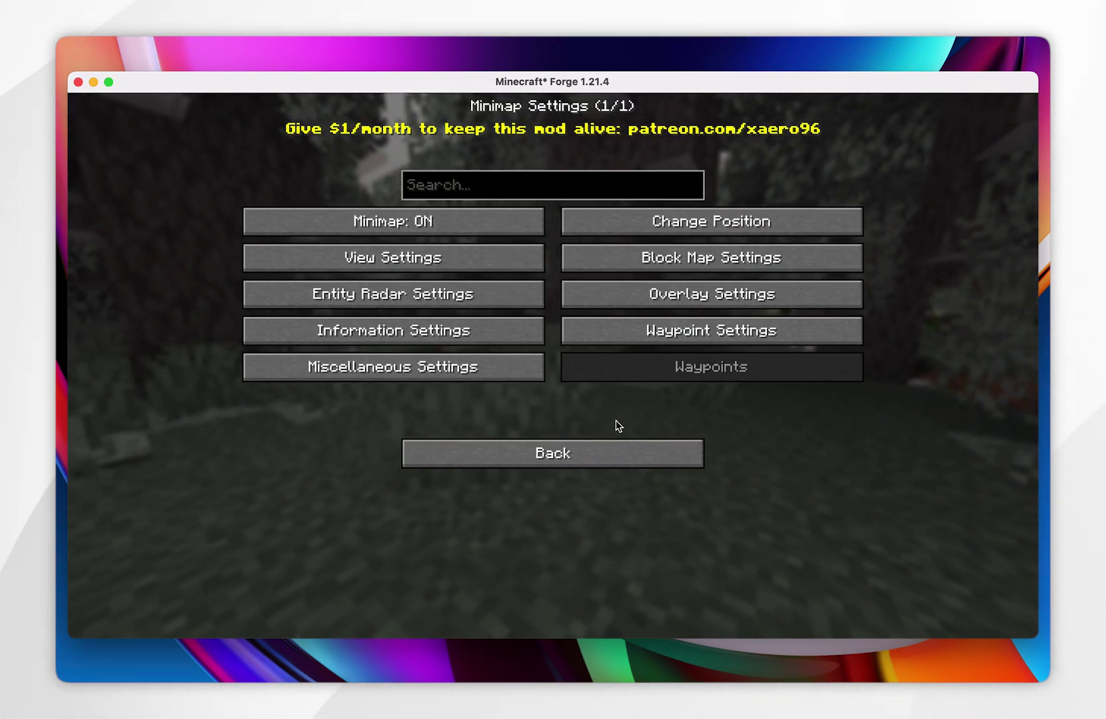
click(535, 463)
Return to the title screen and load the singleplayer Example World showing the minimap.
click(612, 607)
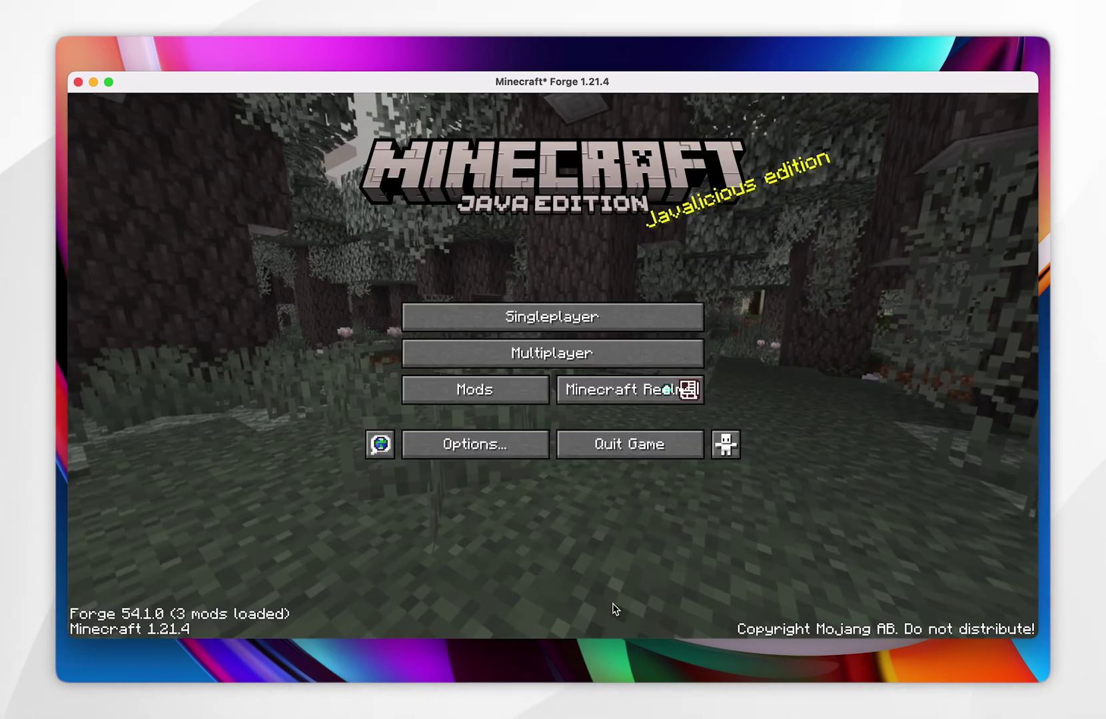
click(579, 314)
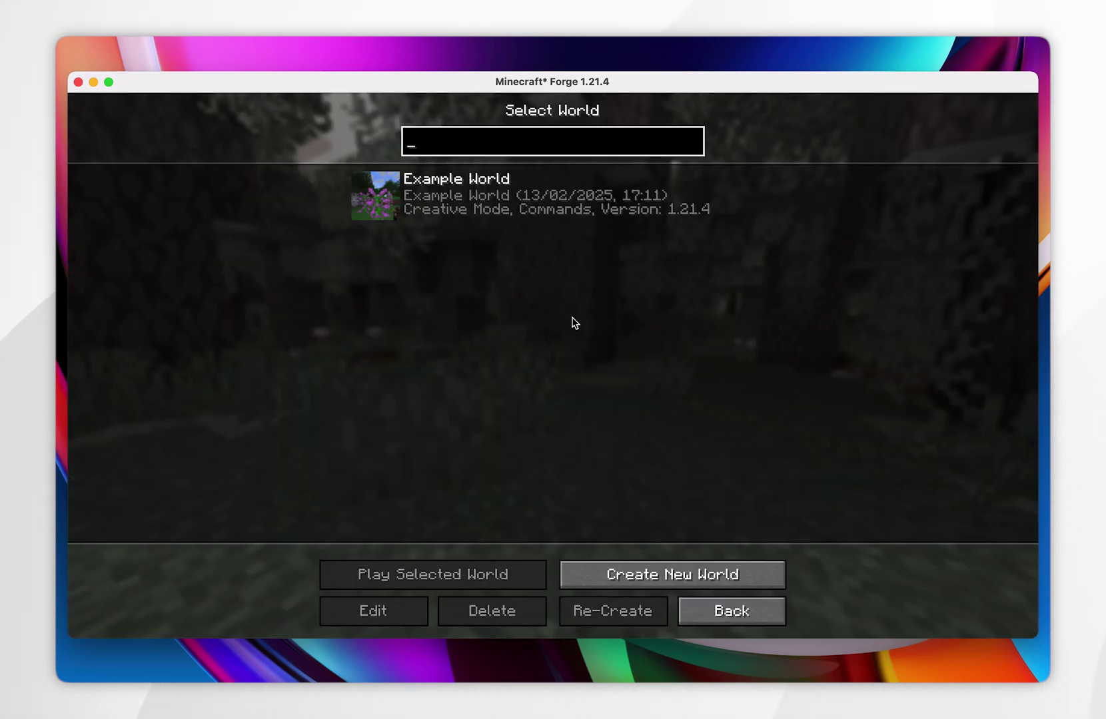
click(522, 182)
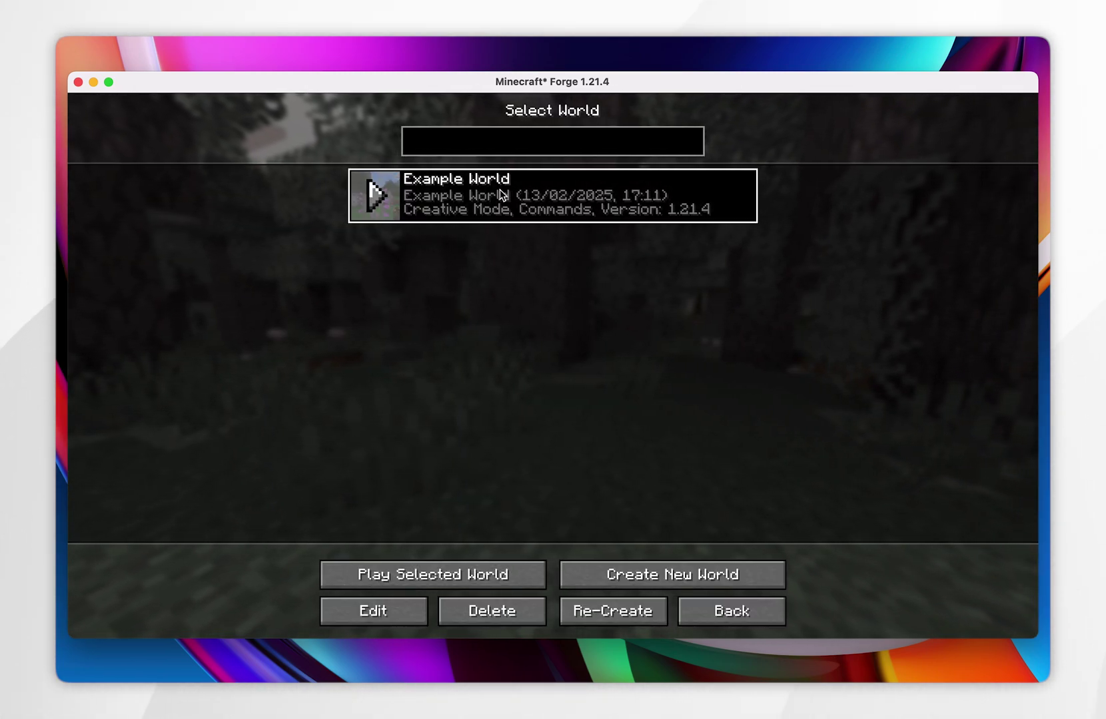
double_click(501, 195)
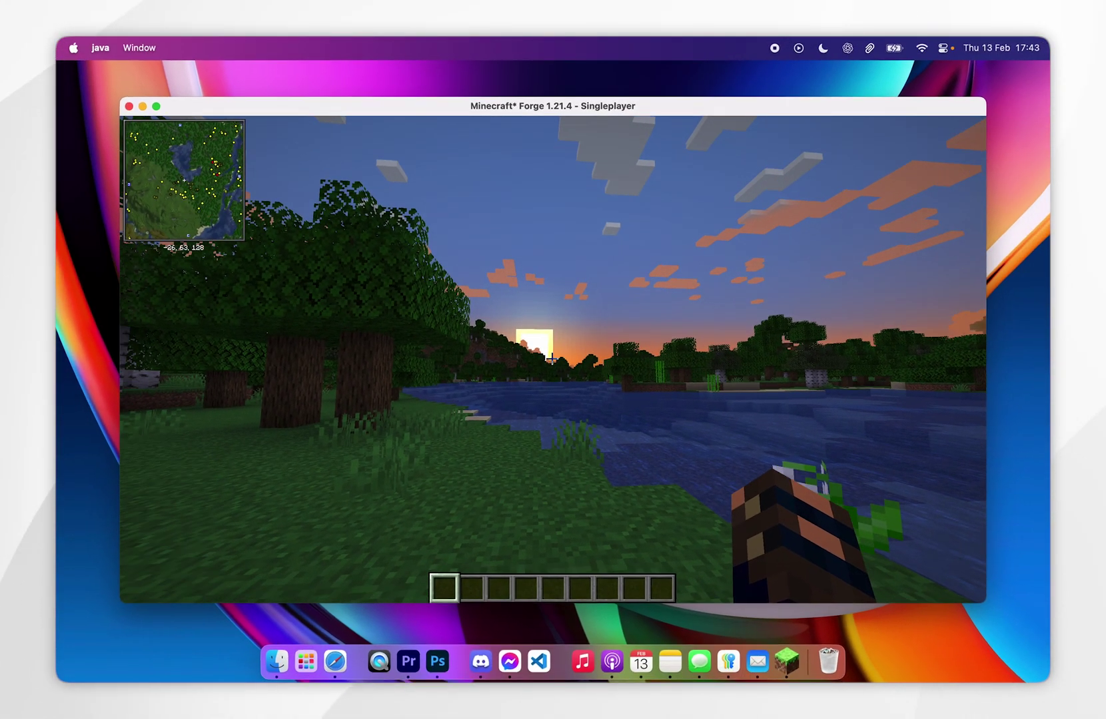
mouse_move(552, 360)
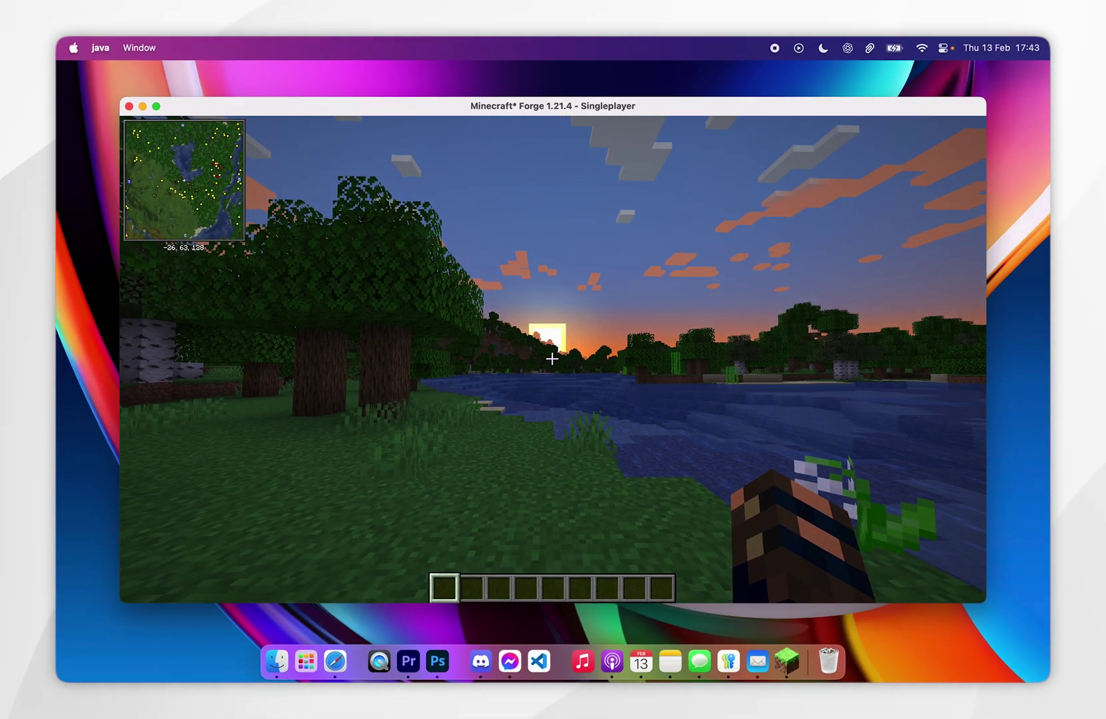